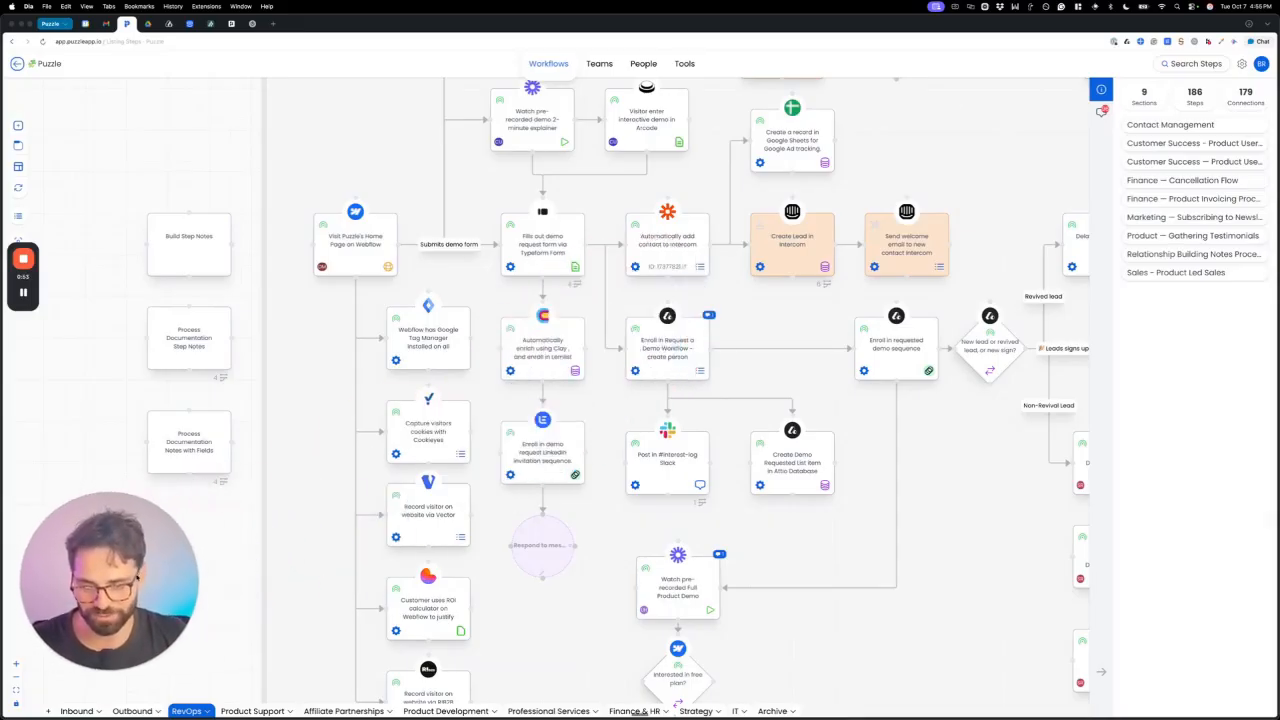
Select the four steps from the Webflow home page visit through the LinkedIn invitation sequence, and clear the selection
scroll(475, 172, "up", 1)
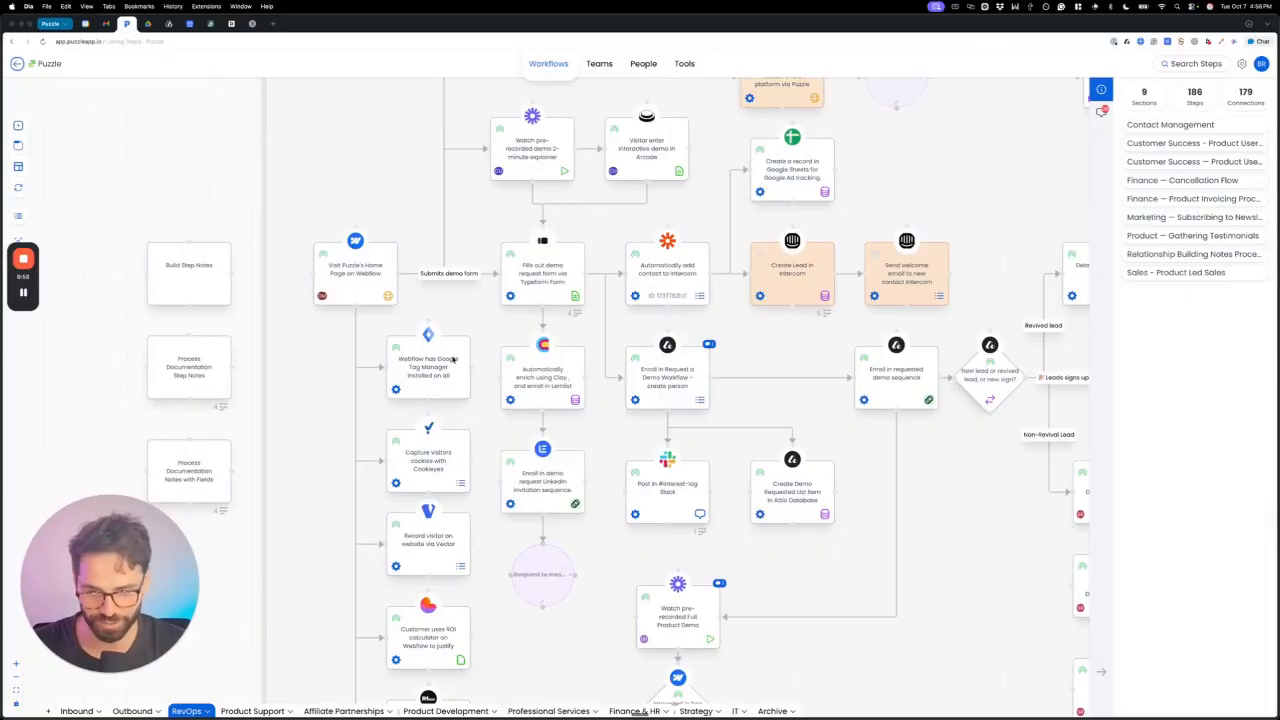
left_click(357, 274)
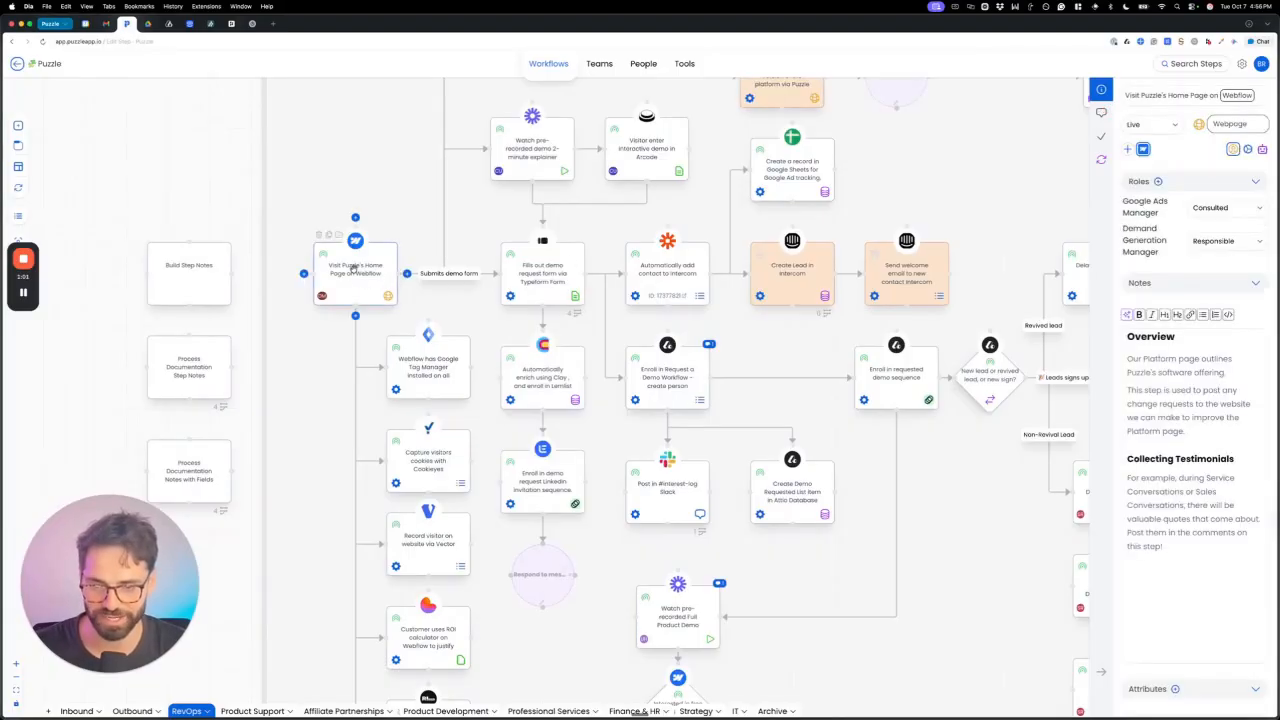
left_click(545, 273, "shift")
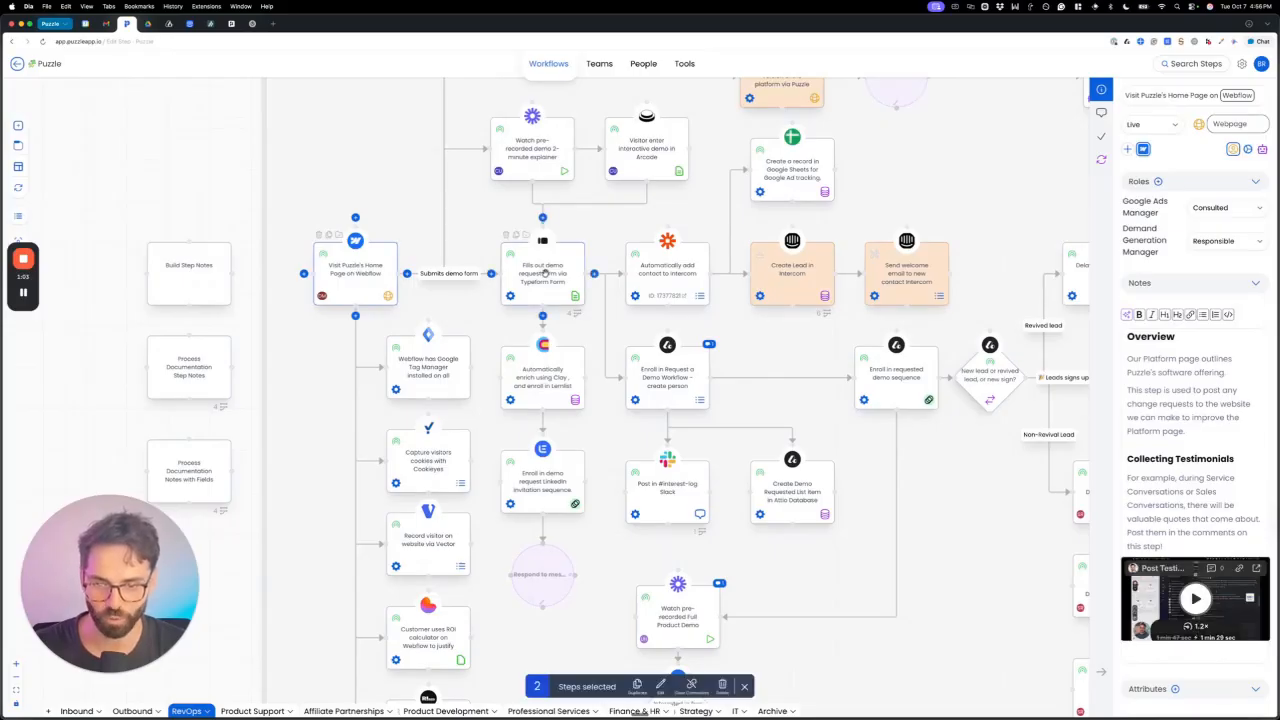
left_click(540, 386, "shift")
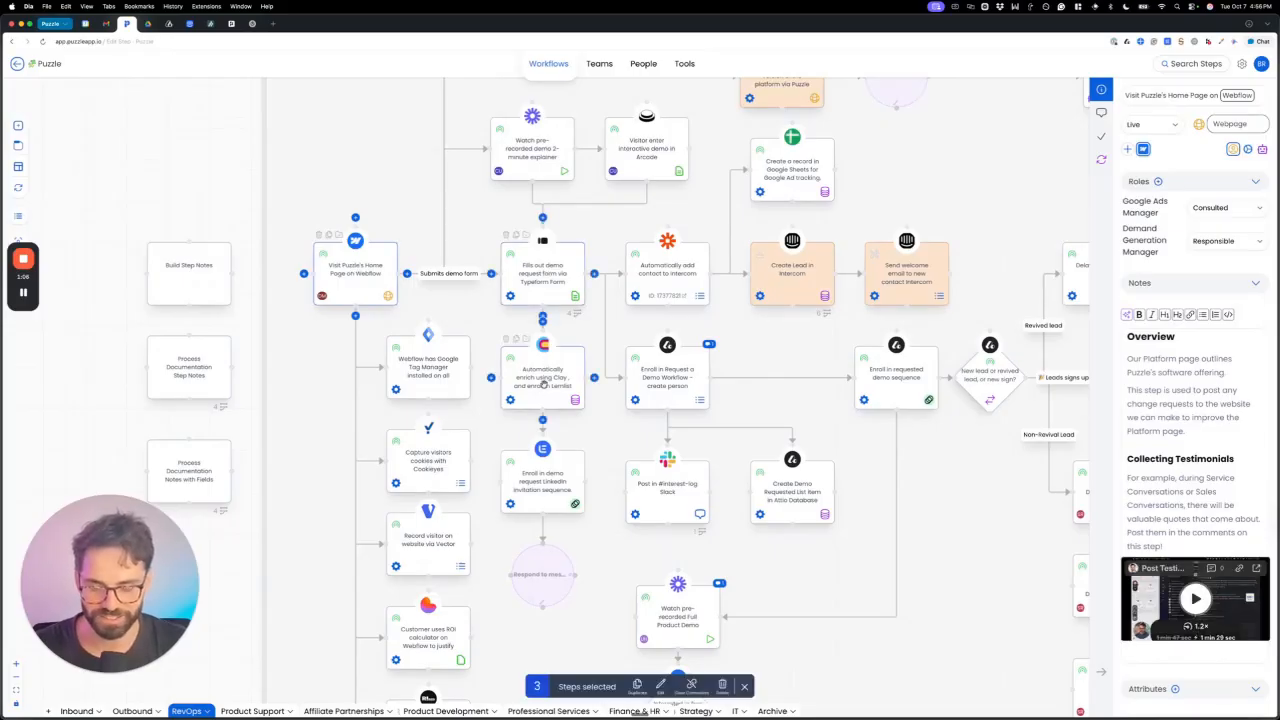
left_click(541, 473, "shift")
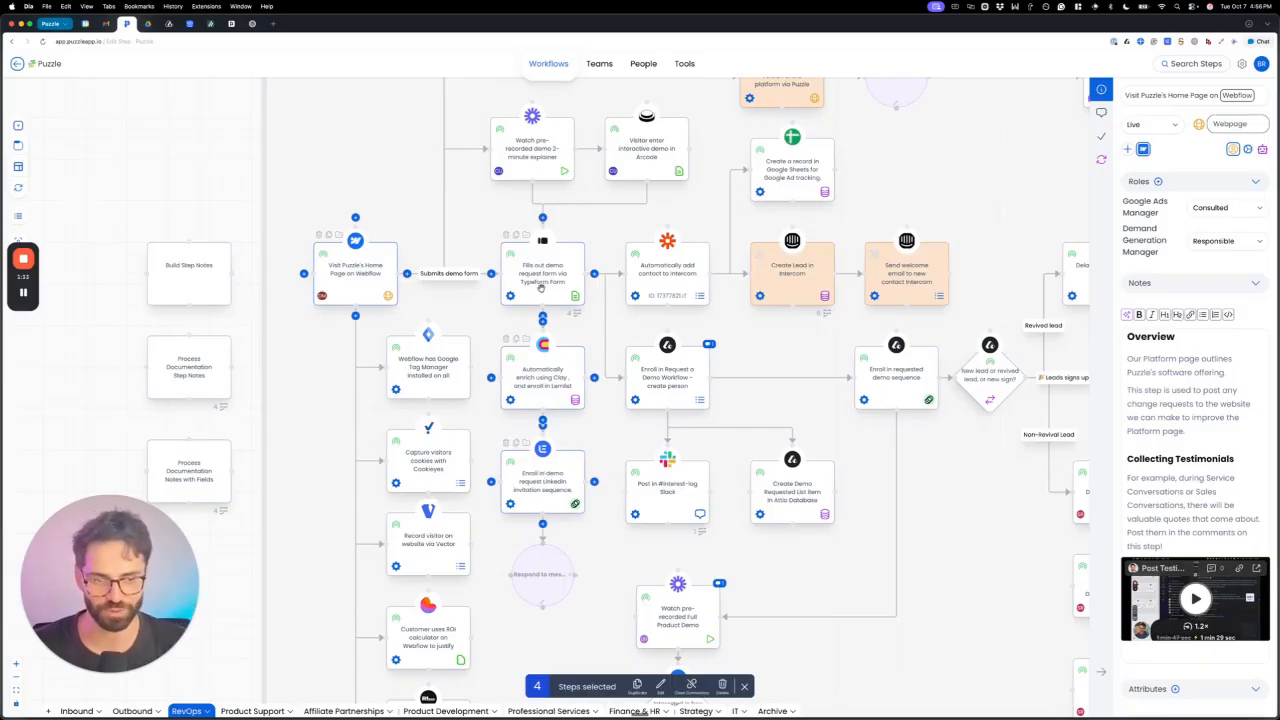
left_click(464, 232)
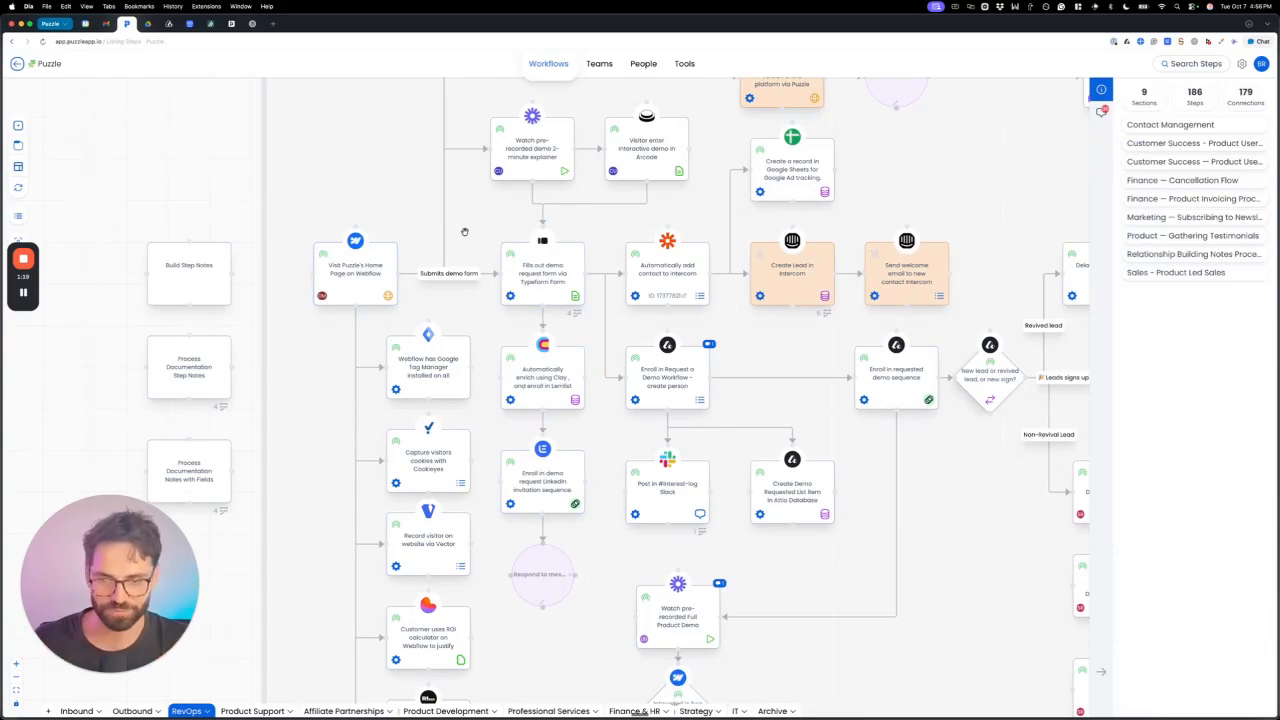
Open the Typeform demo request step's details and enlarge the page to read its notes
left_click(533, 268)
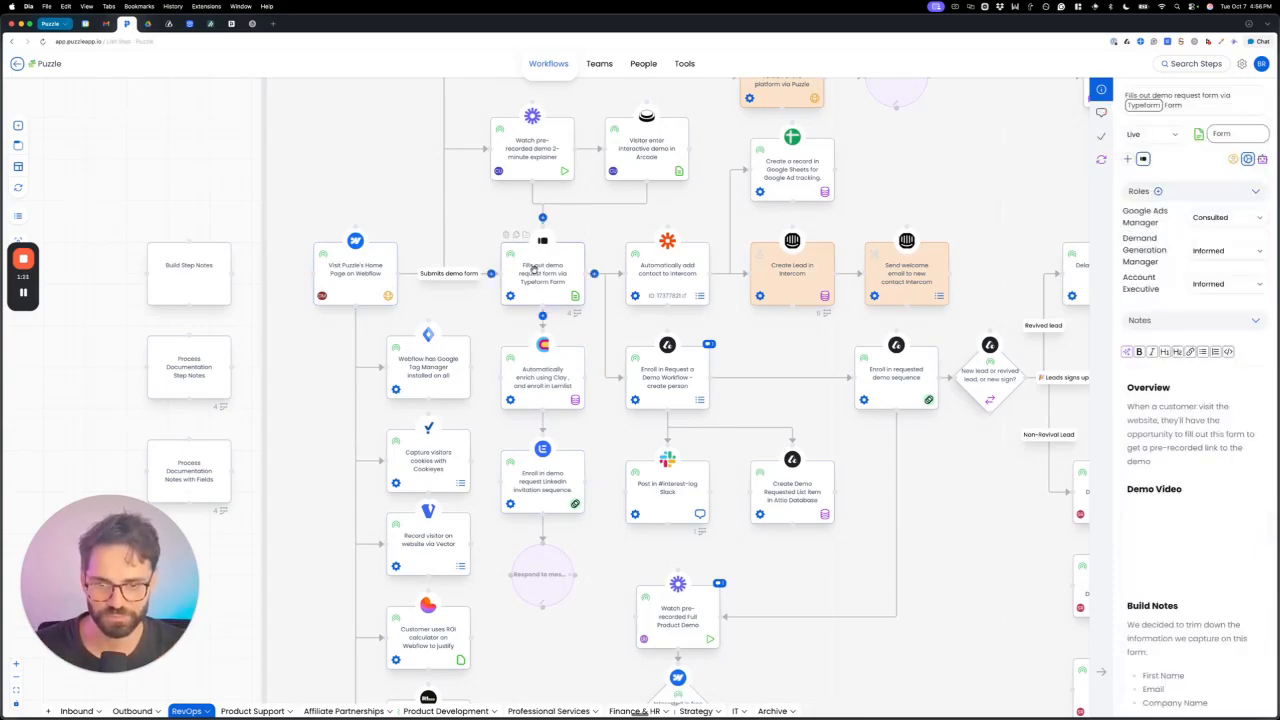
scroll(533, 268, "up", 2)
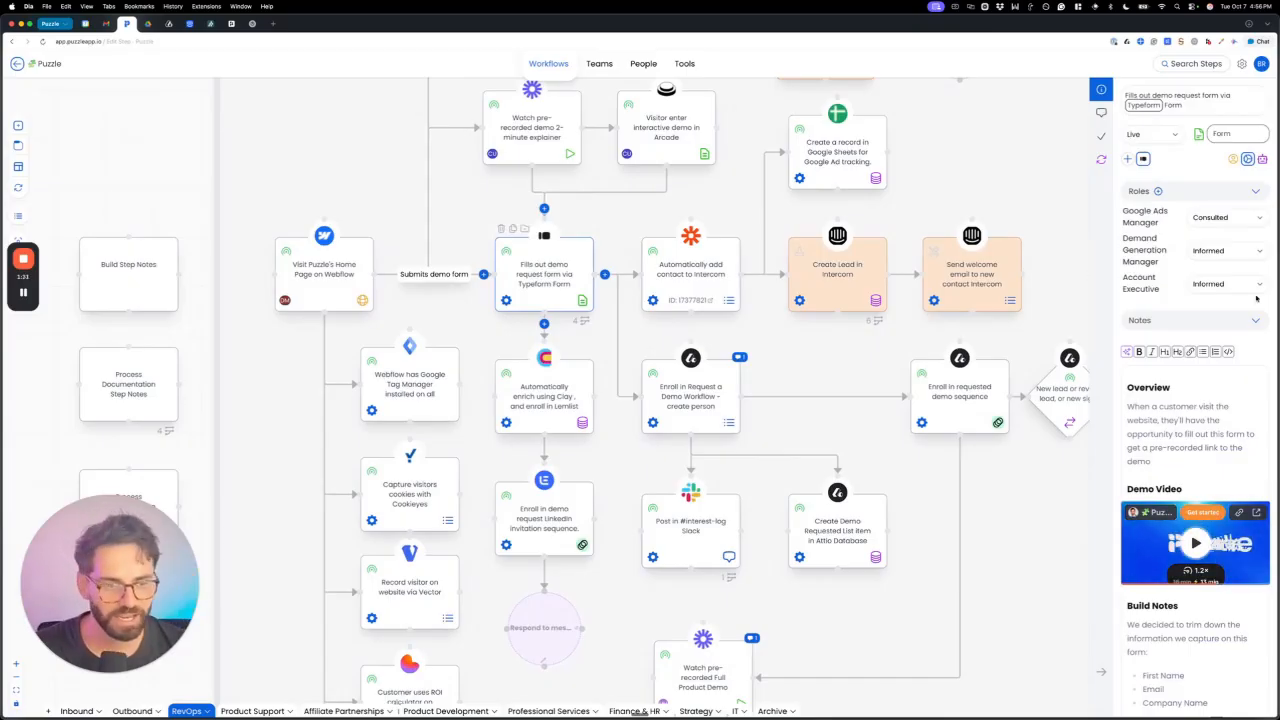
scroll(1201, 298, "down", 5)
scroll(1201, 300, "down", 1)
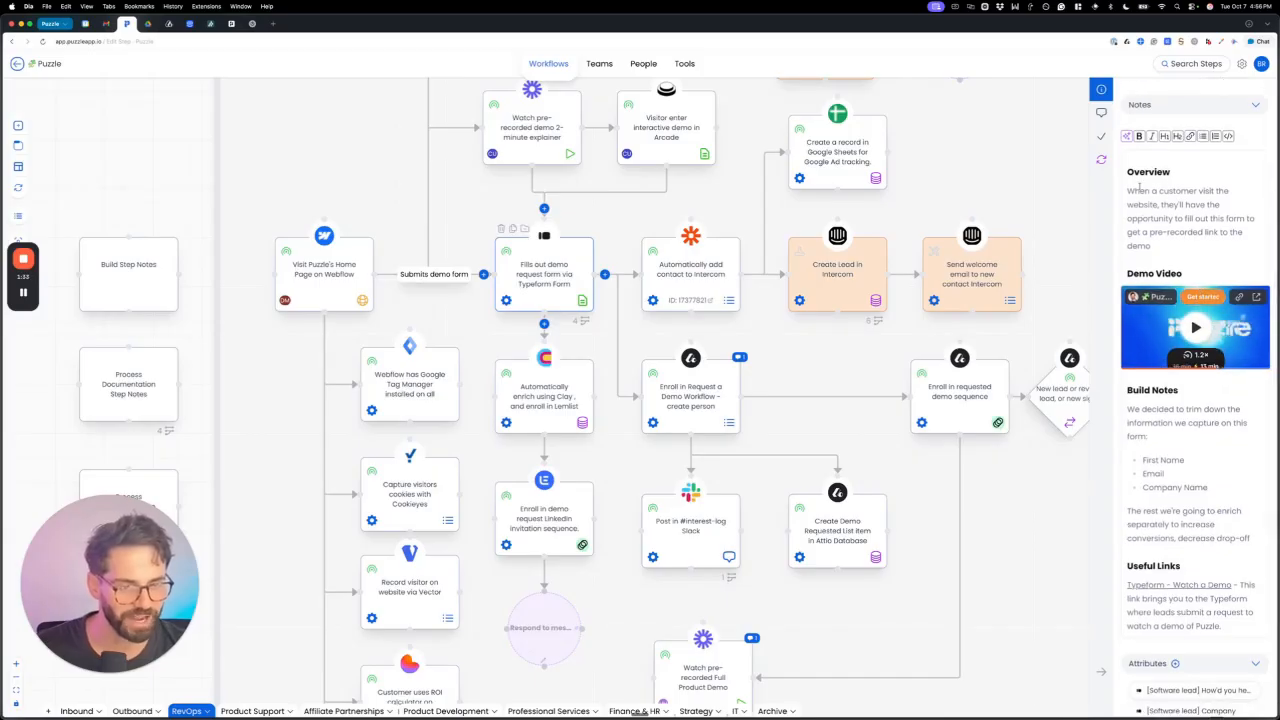
key("super+plus")
key("super+plus")
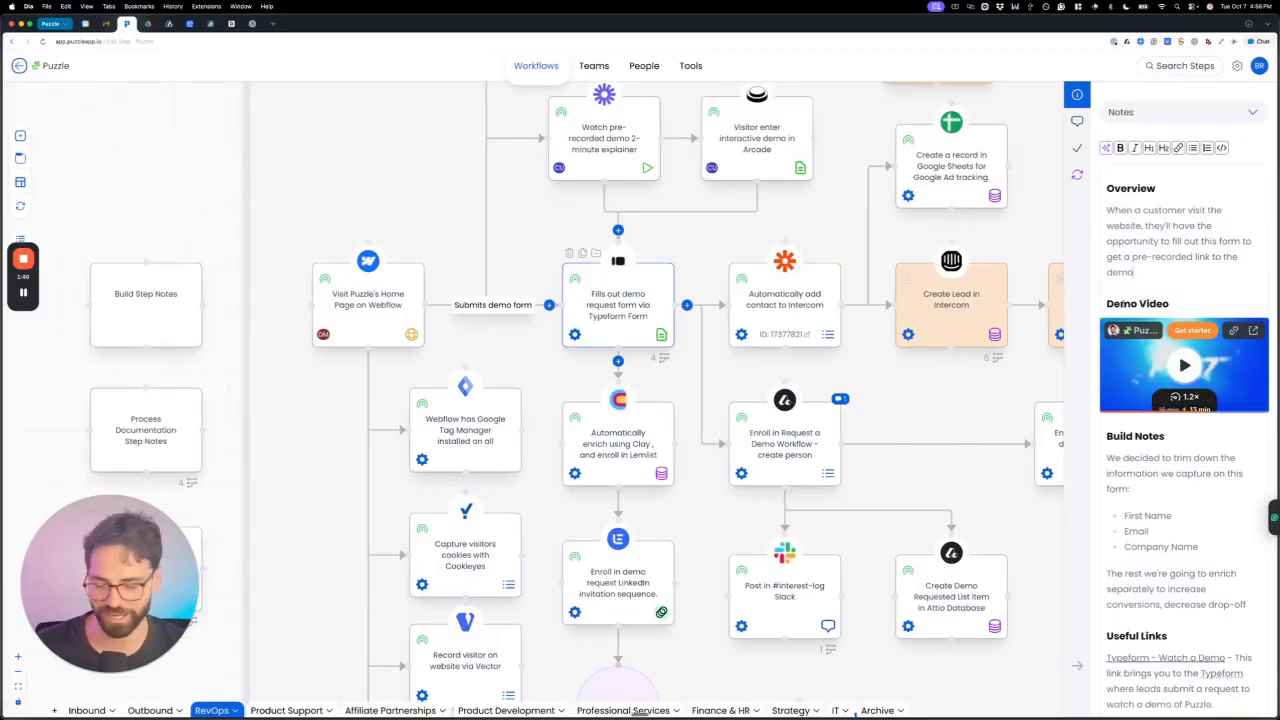
scroll(1122, 303, "down", 1)
scroll(1133, 525, "up", 2)
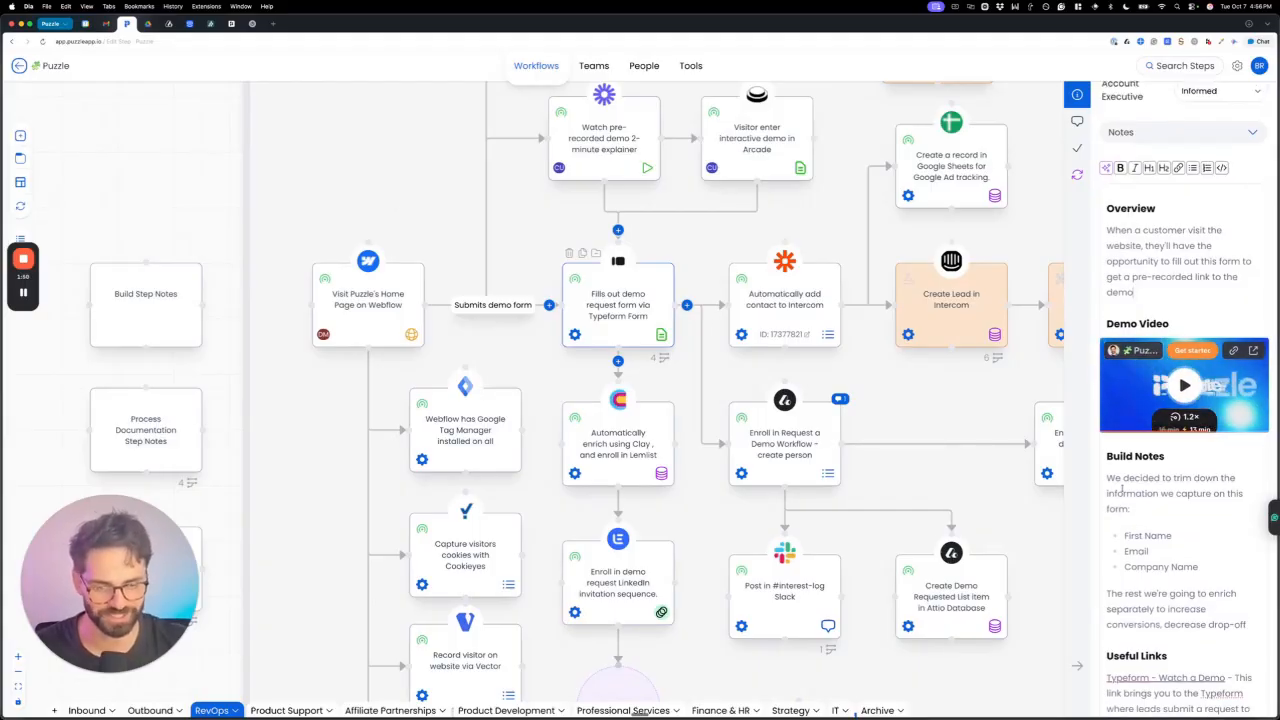
Highlight passages of the Overview paragraph in the demo request step's notes, from the website visit to the pre-recorded demo link
left_click_drag(1153, 291, 1222, 230)
left_click(1121, 276)
double_click(1107, 247)
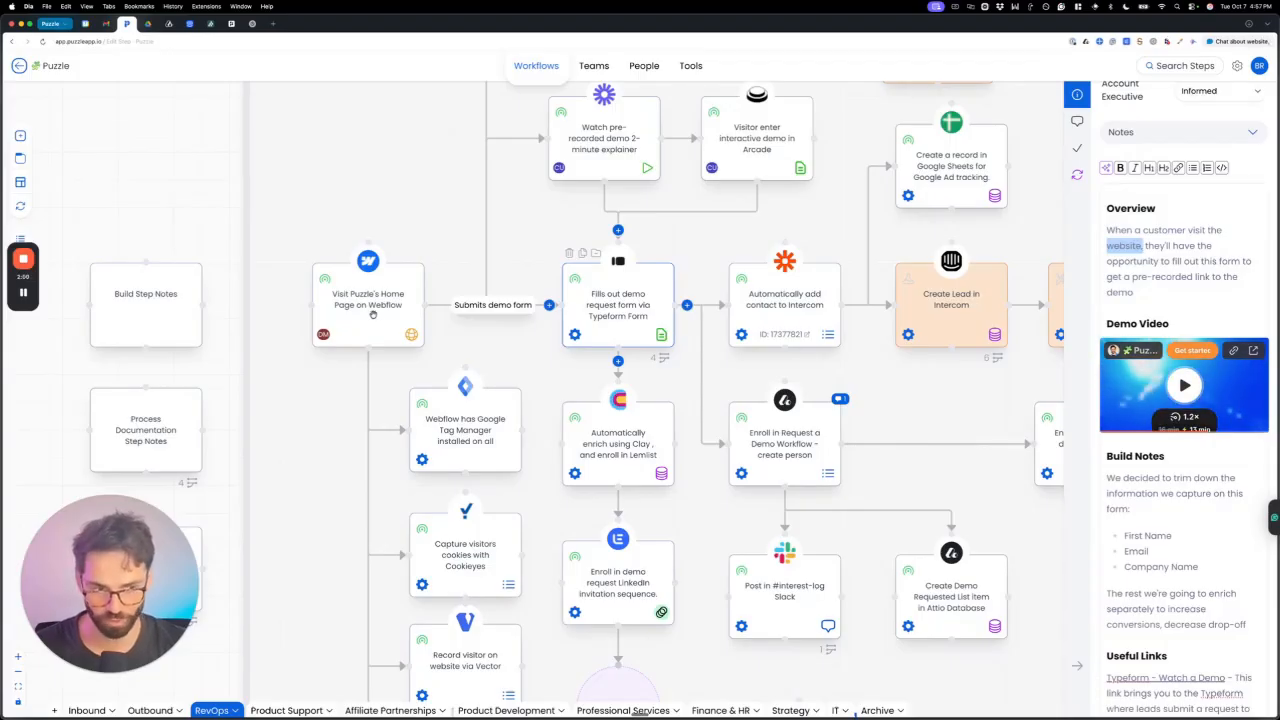
left_click_drag(1145, 246, 1215, 286)
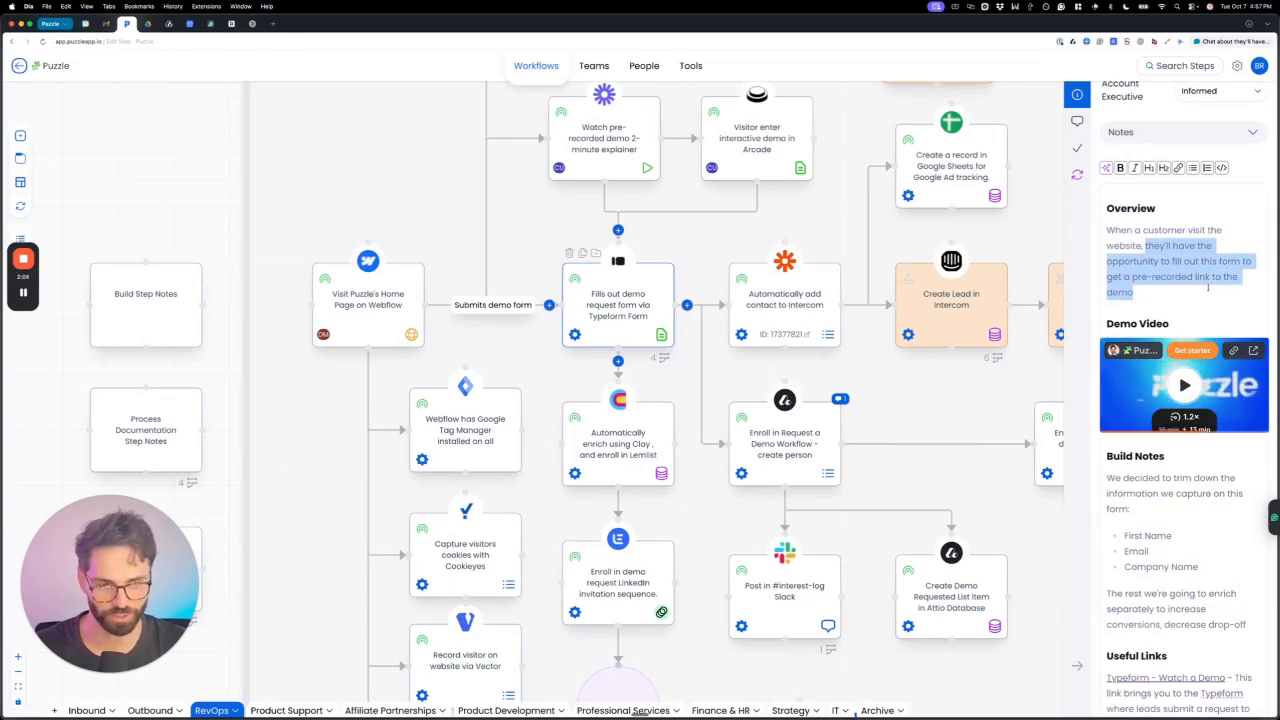
Highlight the Demo Video heading and the Build Notes text of the demo request step, and review the notes
scroll(1214, 287, "down", 2)
left_click_drag(1114, 252, 1169, 252)
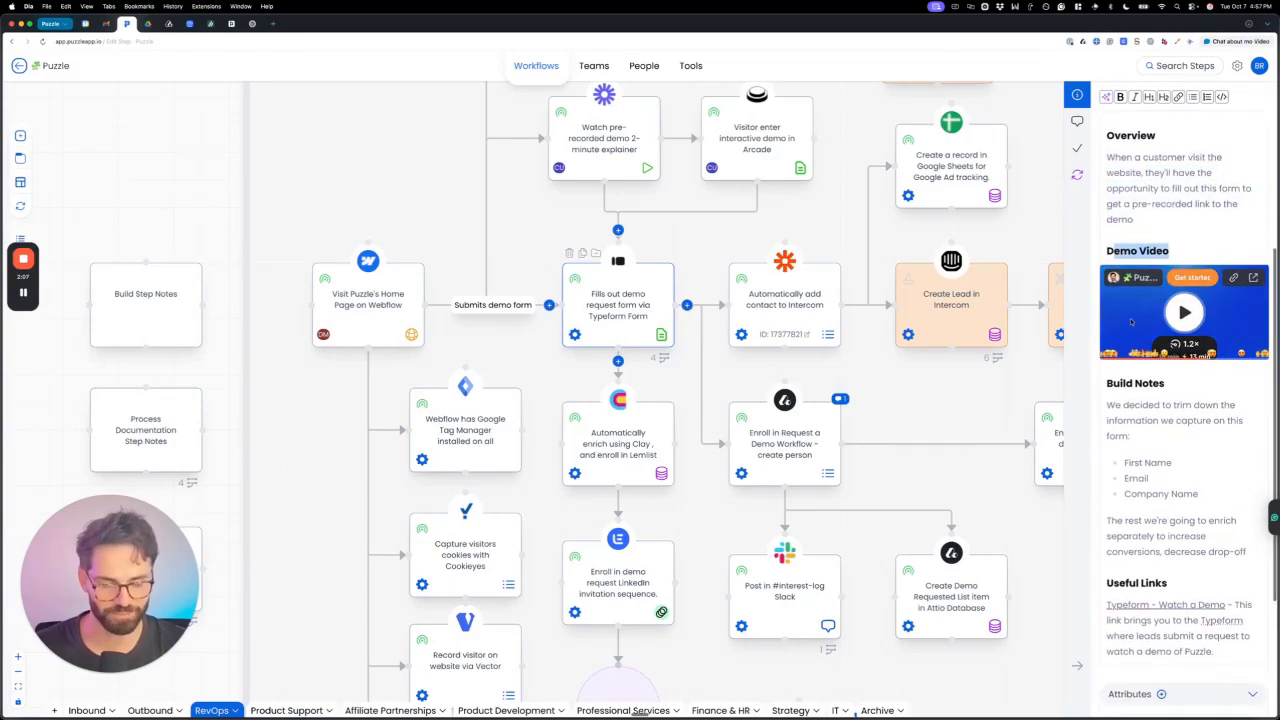
scroll(1128, 315, "down", 5)
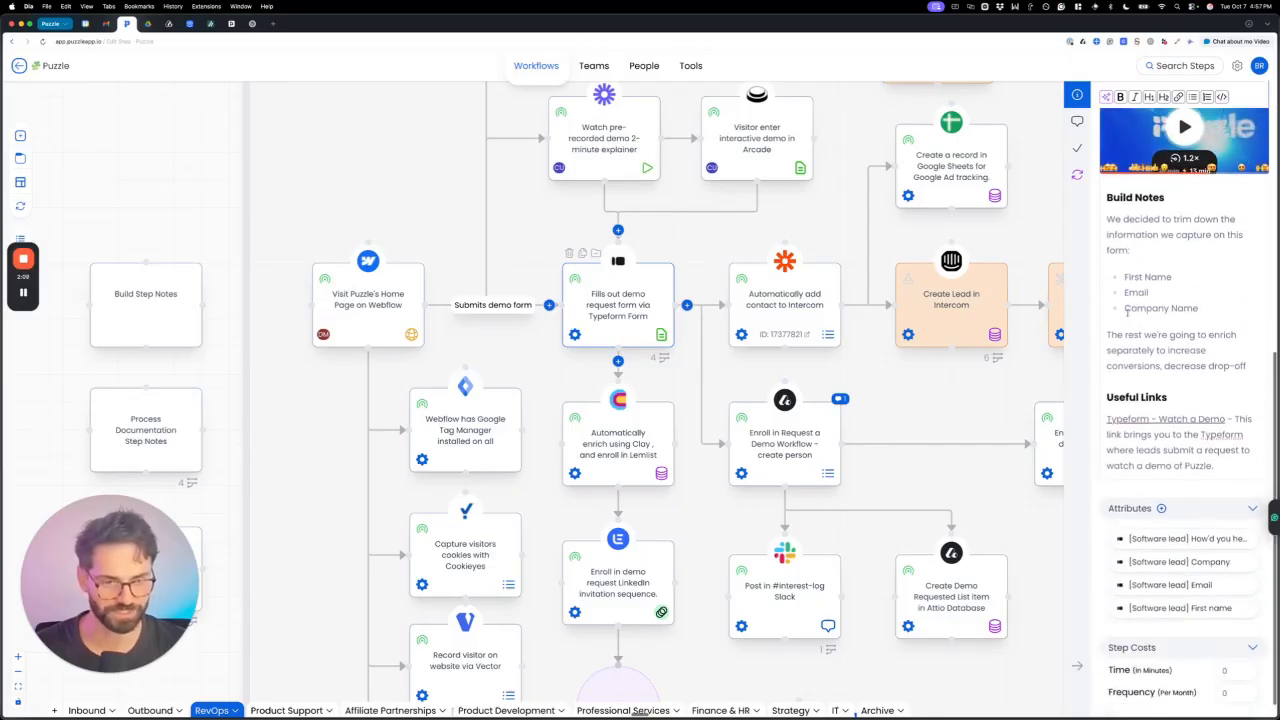
left_click_drag(1166, 198, 1247, 367)
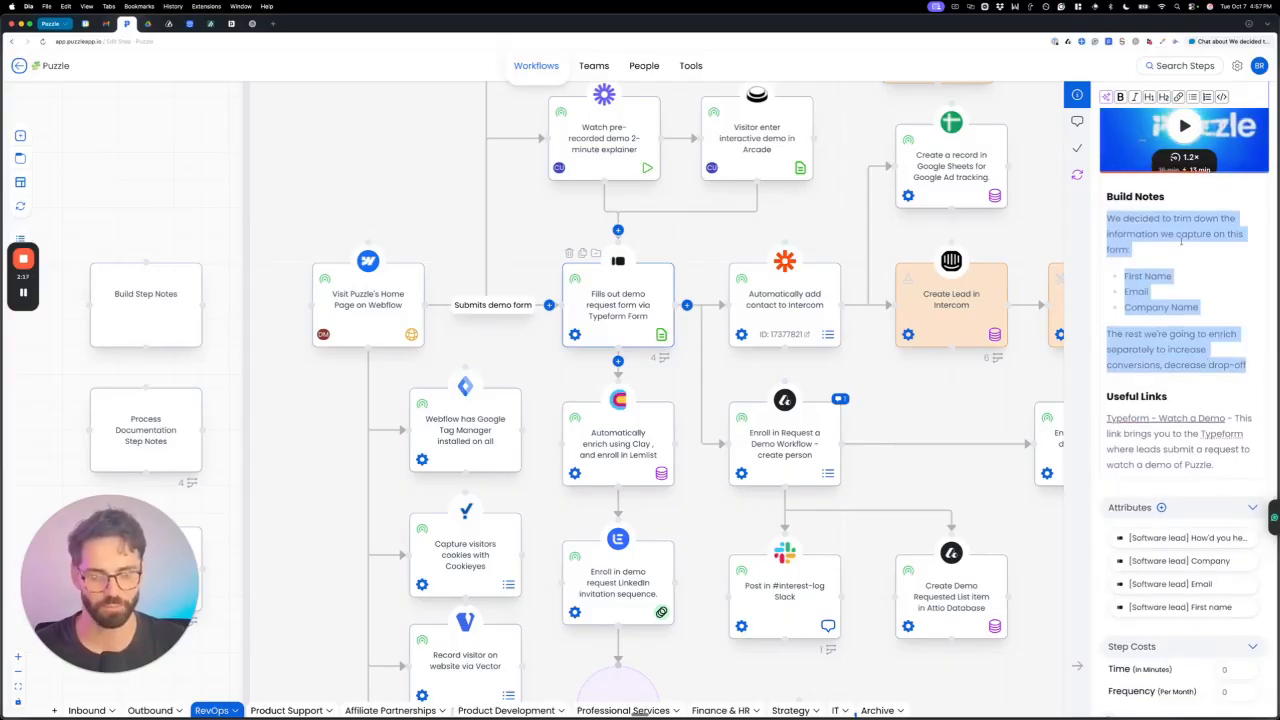
left_click(1222, 218)
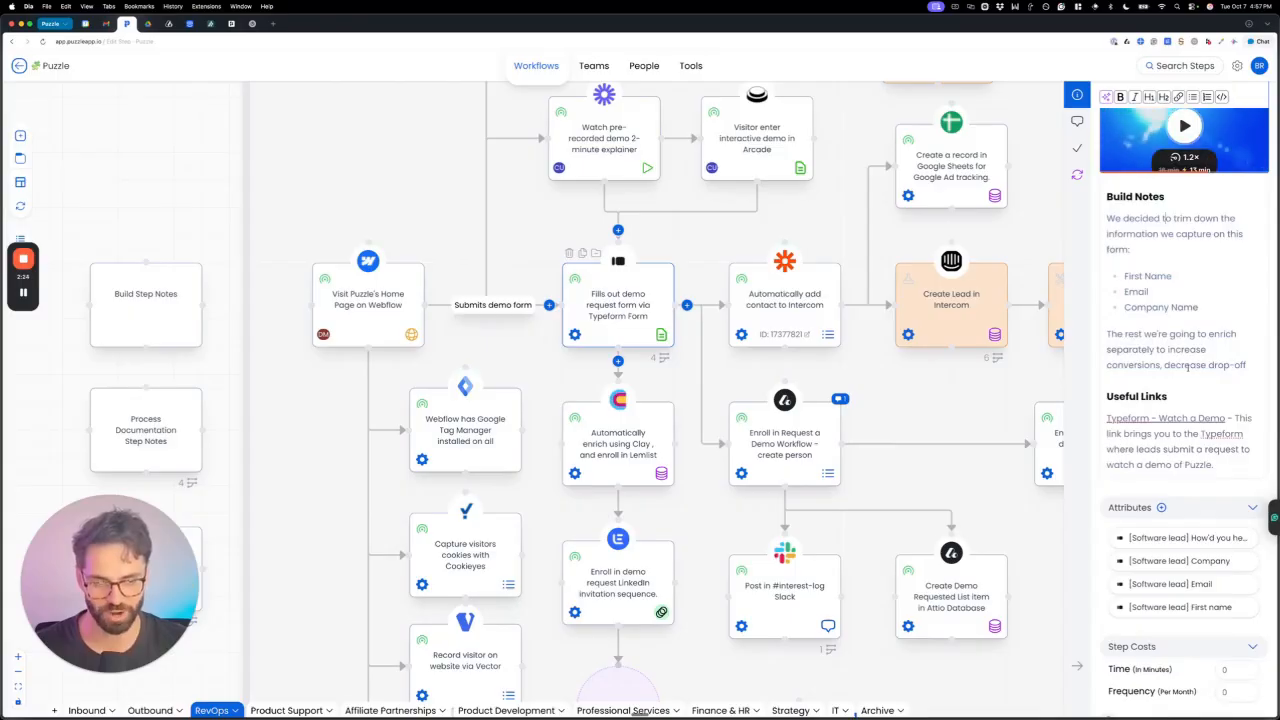
scroll(1188, 365, "up", 3)
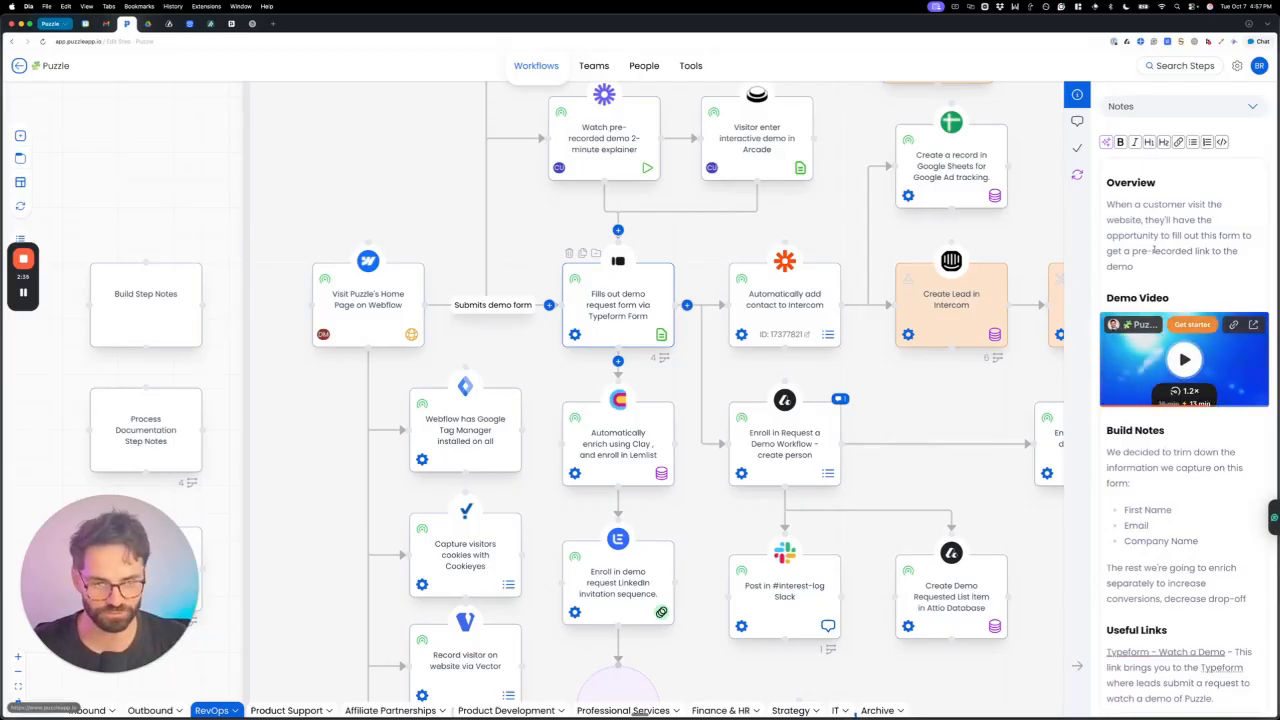
scroll(1160, 470, "down", 1)
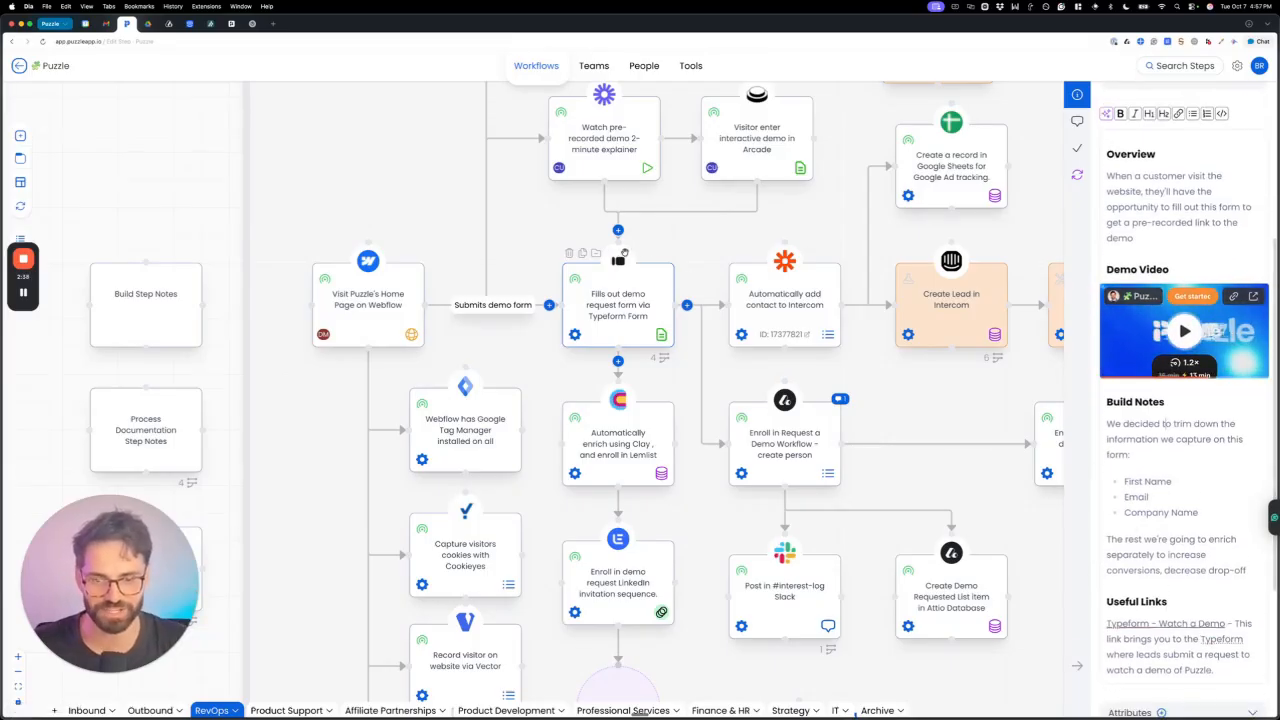
Open the Process Documentation Step Notes template and highlight its overview text from "When [previous step happens]" through the A, B, C list
scroll(785, 265, "down", 1)
scroll(615, 256, "down", 1)
scroll(540, 330, "left", 3)
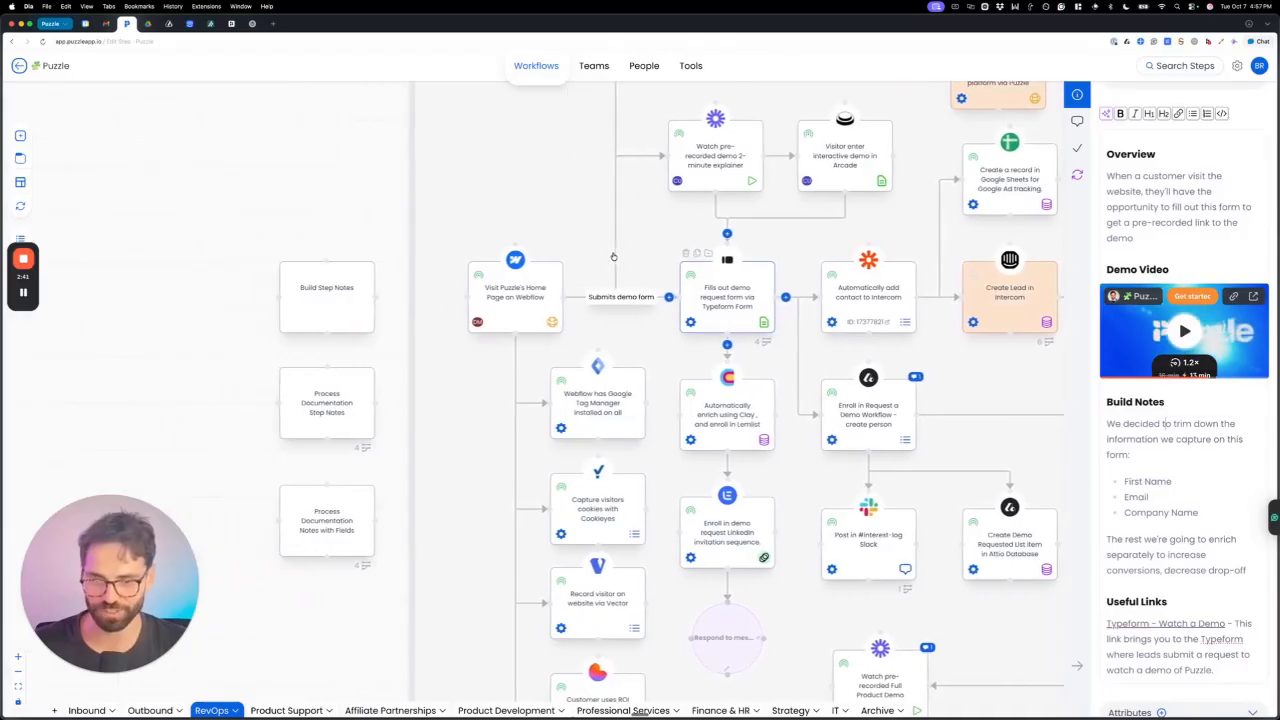
left_click(352, 403)
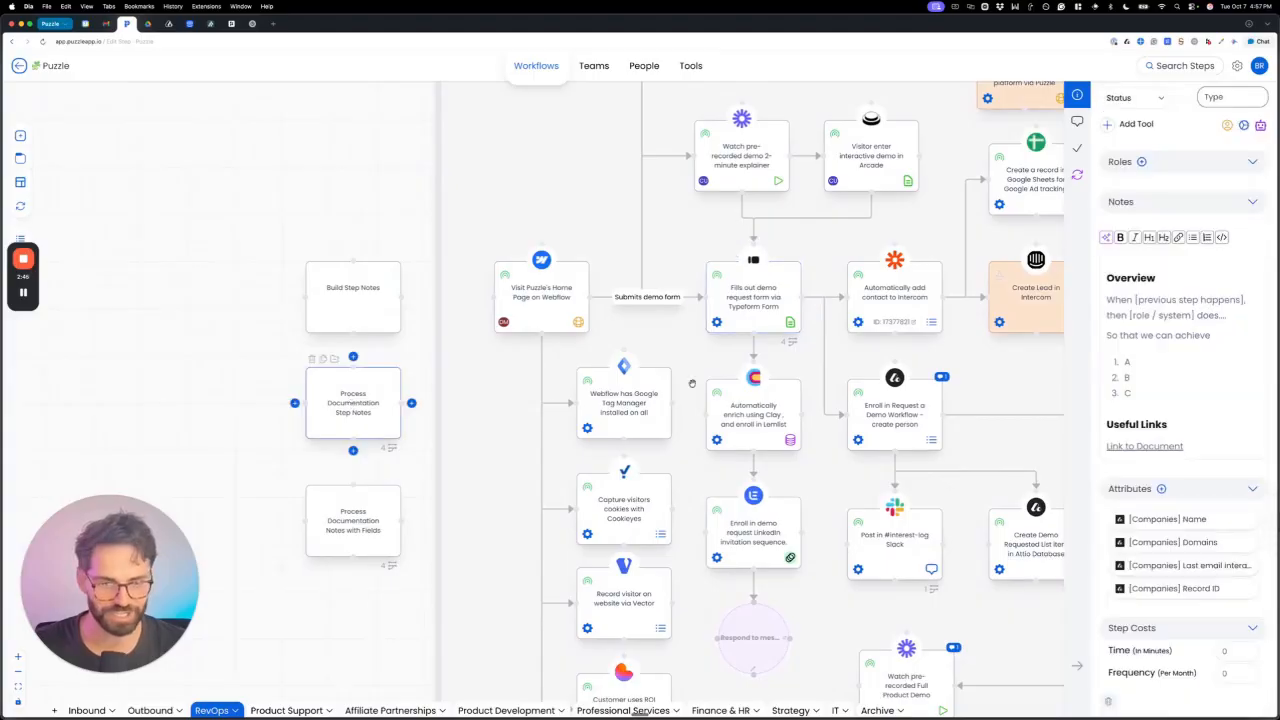
scroll(460, 376, "up", 1)
scroll(460, 376, "left", 3)
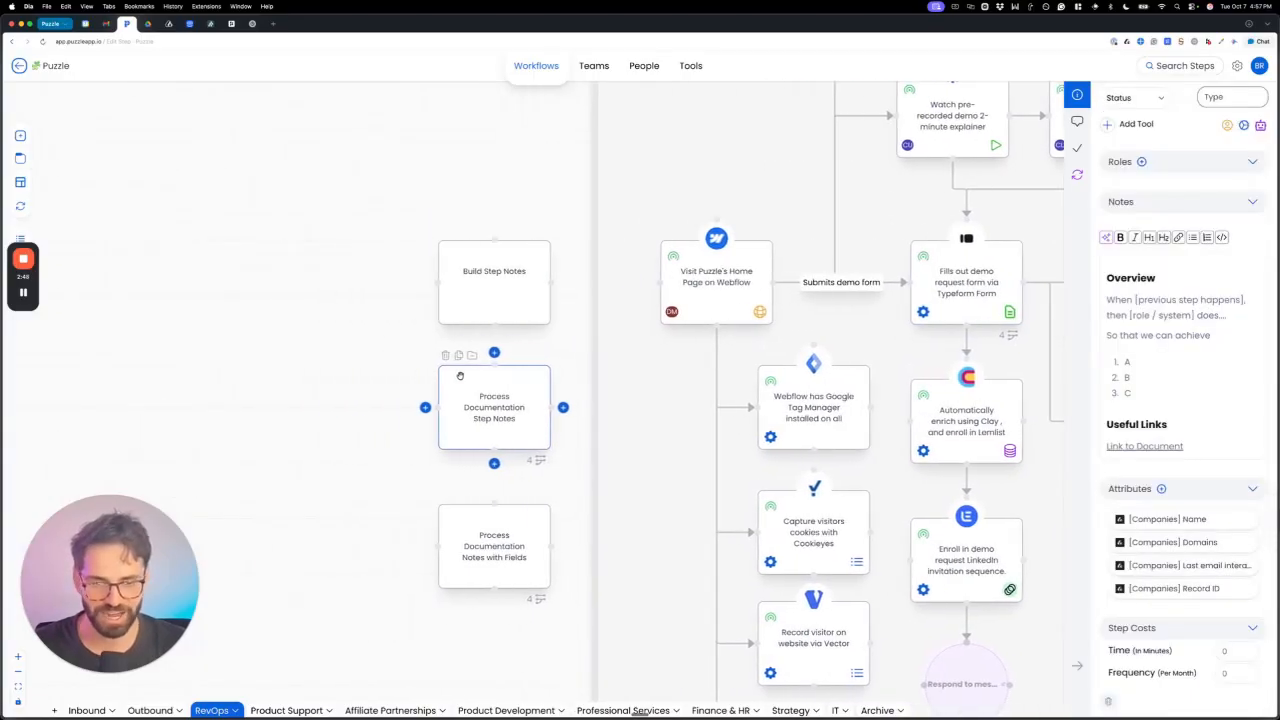
left_click_drag(1153, 394, 1106, 301)
scroll(851, 305, "right", 2)
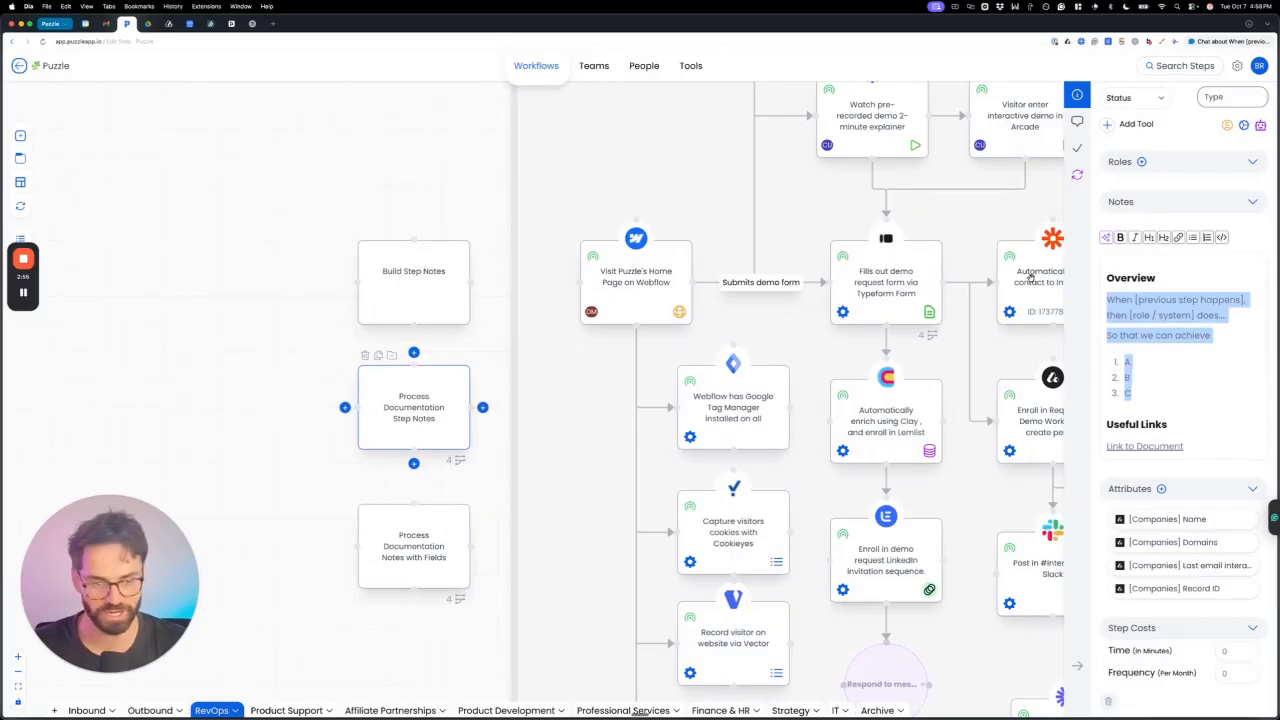
Highlight the template's Overview heading and the "[previous step happens]" placeholder
left_click(1137, 336)
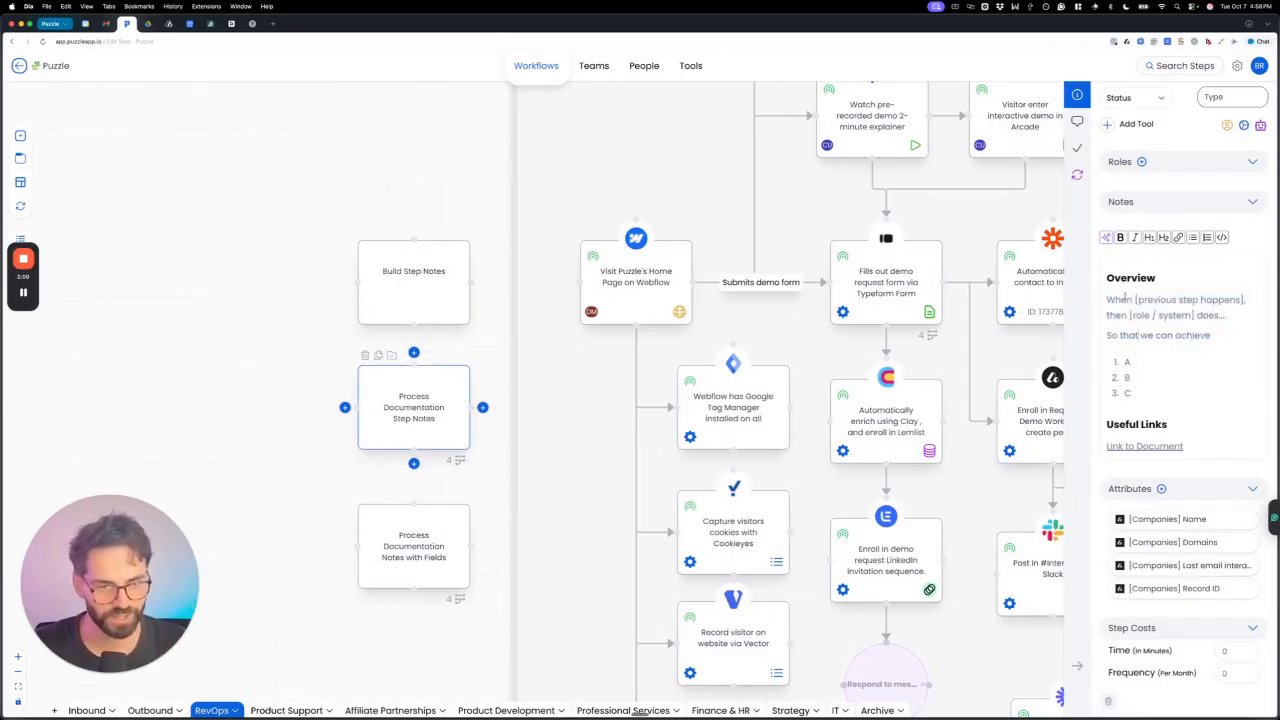
double_click(1163, 277)
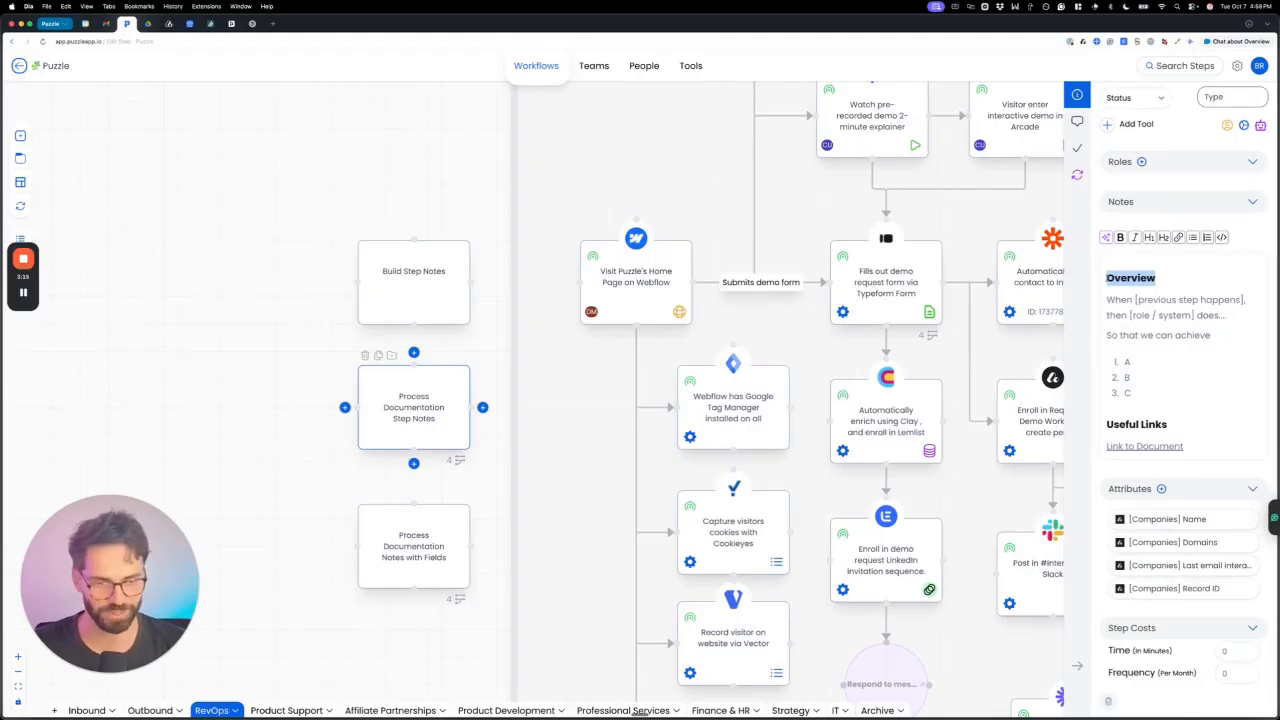
scroll(826, 307, "left", 3)
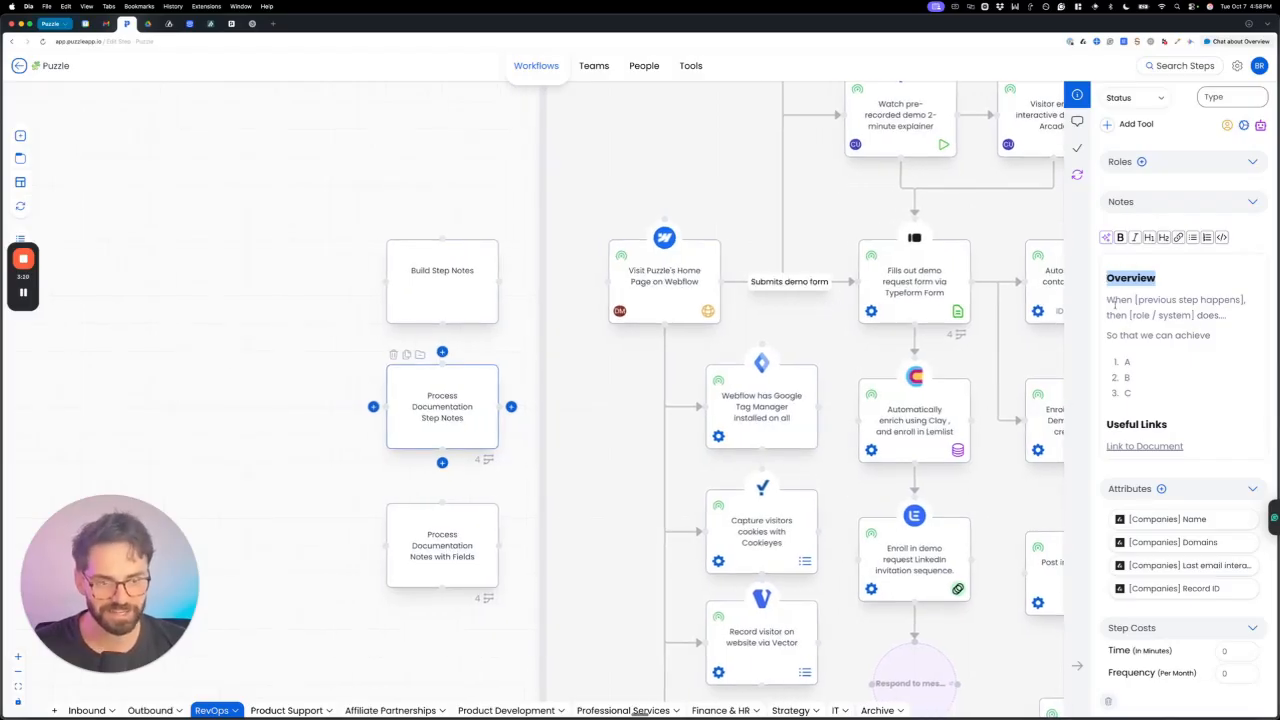
left_click(1110, 301)
left_click_drag(1108, 300, 1242, 300)
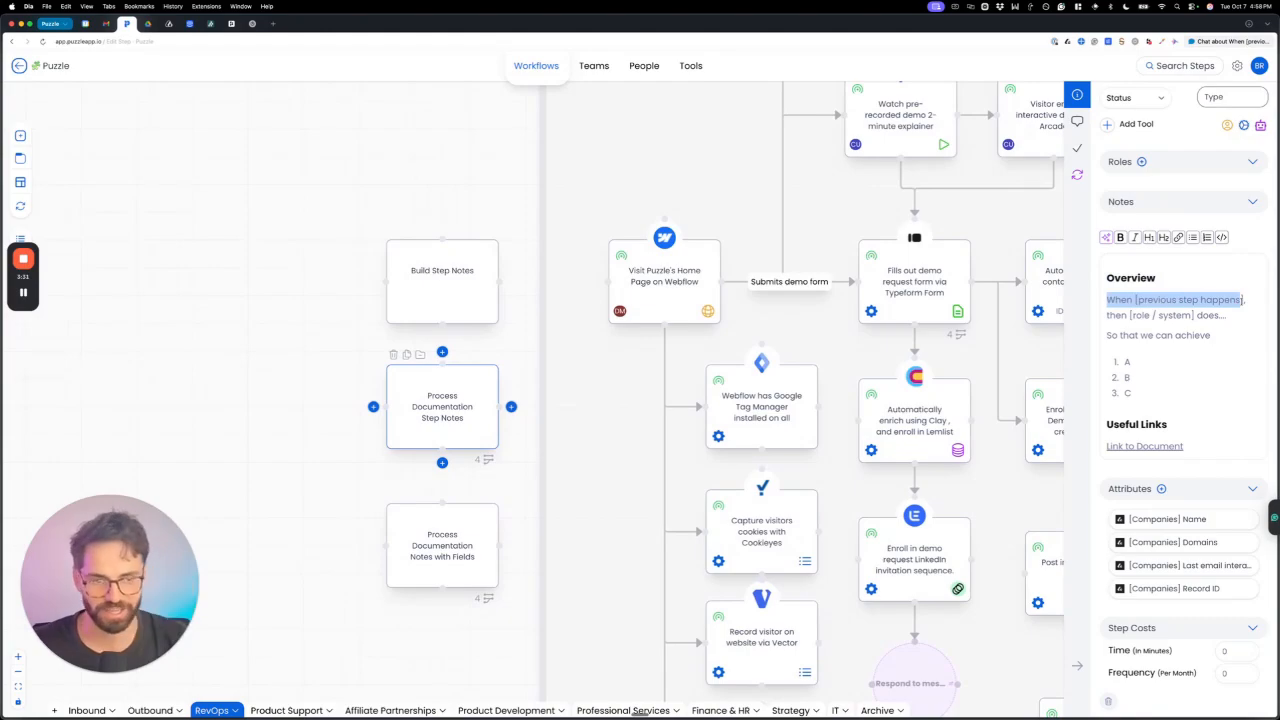
left_click_drag(1244, 300, 1134, 300)
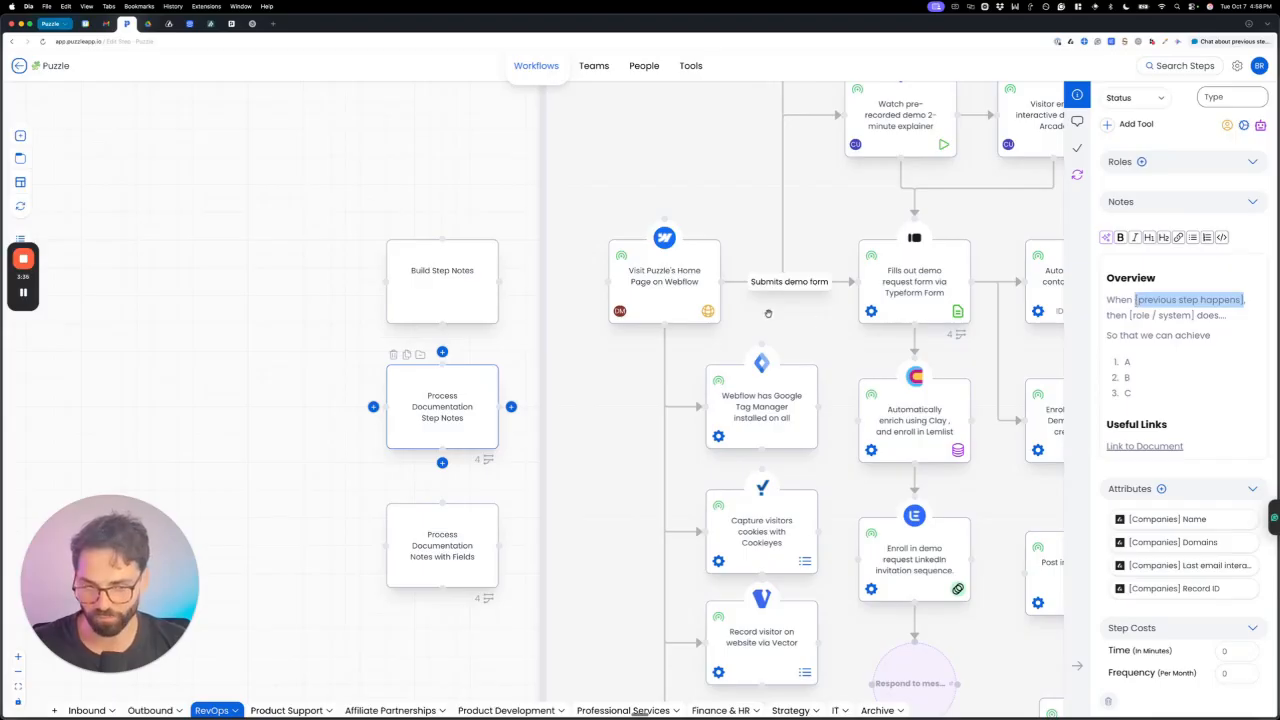
Open the Visit Puzzle's Home Page on Webflow step and highlight its Overview and Collecting Testimonials notes
scroll(765, 313, "down", 2)
scroll(765, 313, "right", 3)
scroll(765, 313, "right", 2)
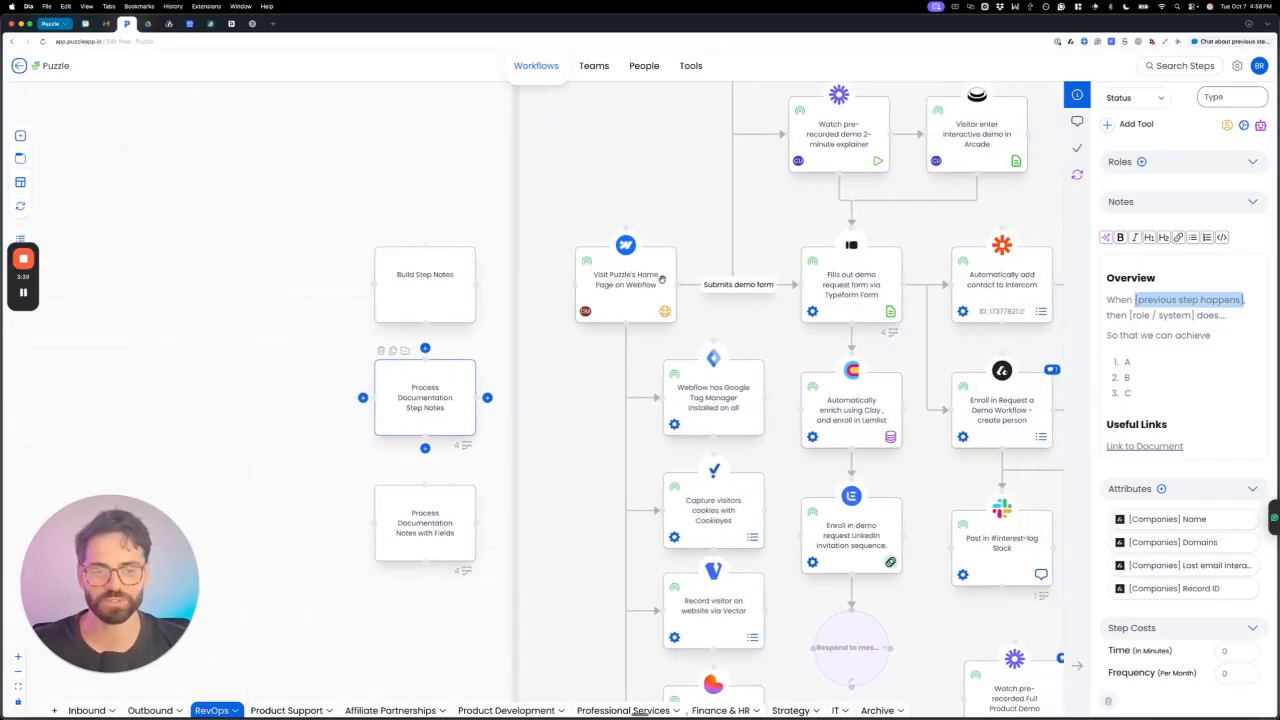
left_click(625, 285)
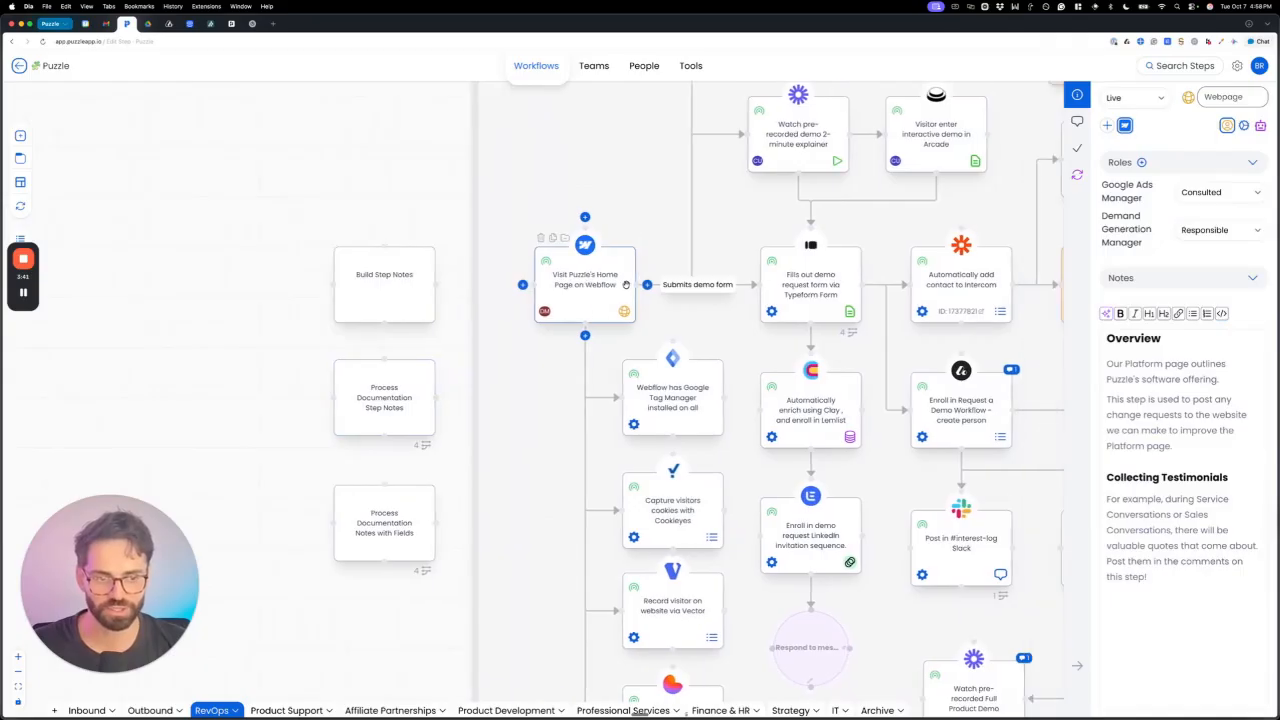
left_click_drag(1105, 345, 1166, 555)
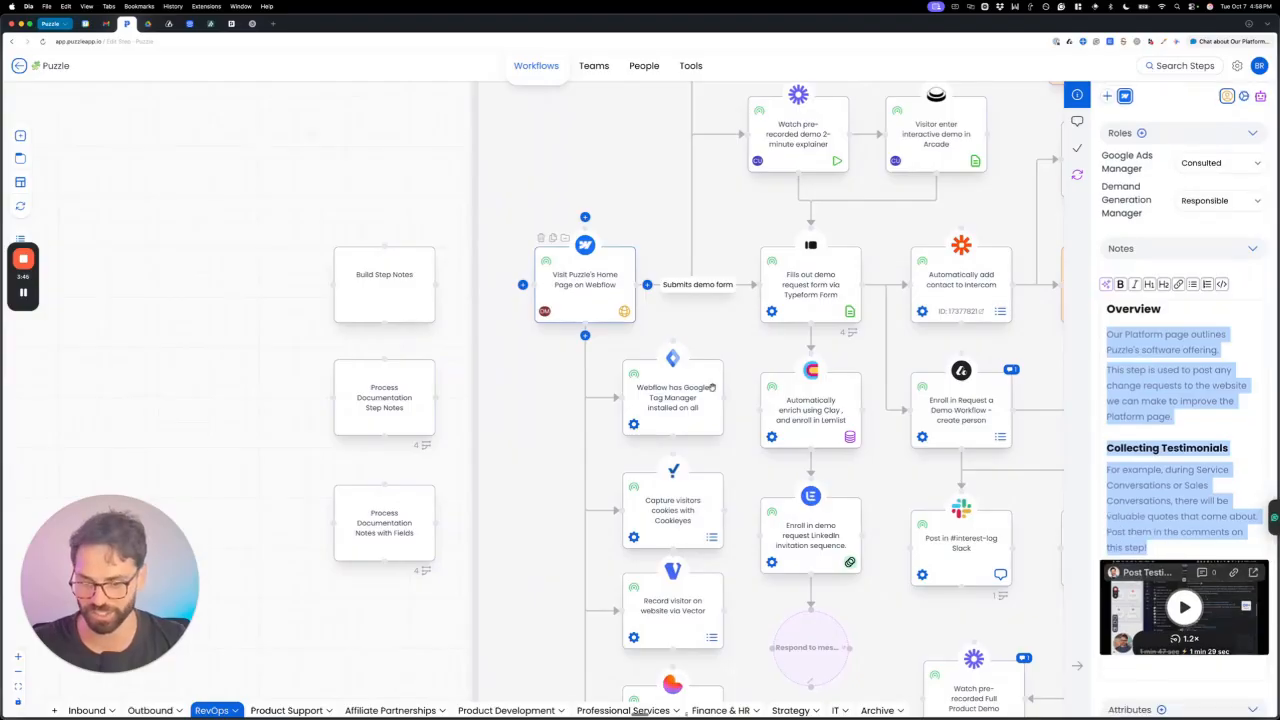
Reopen the Typeform demo request step and bring its Overview notes into view
scroll(760, 370, "right", 2)
left_click(806, 260)
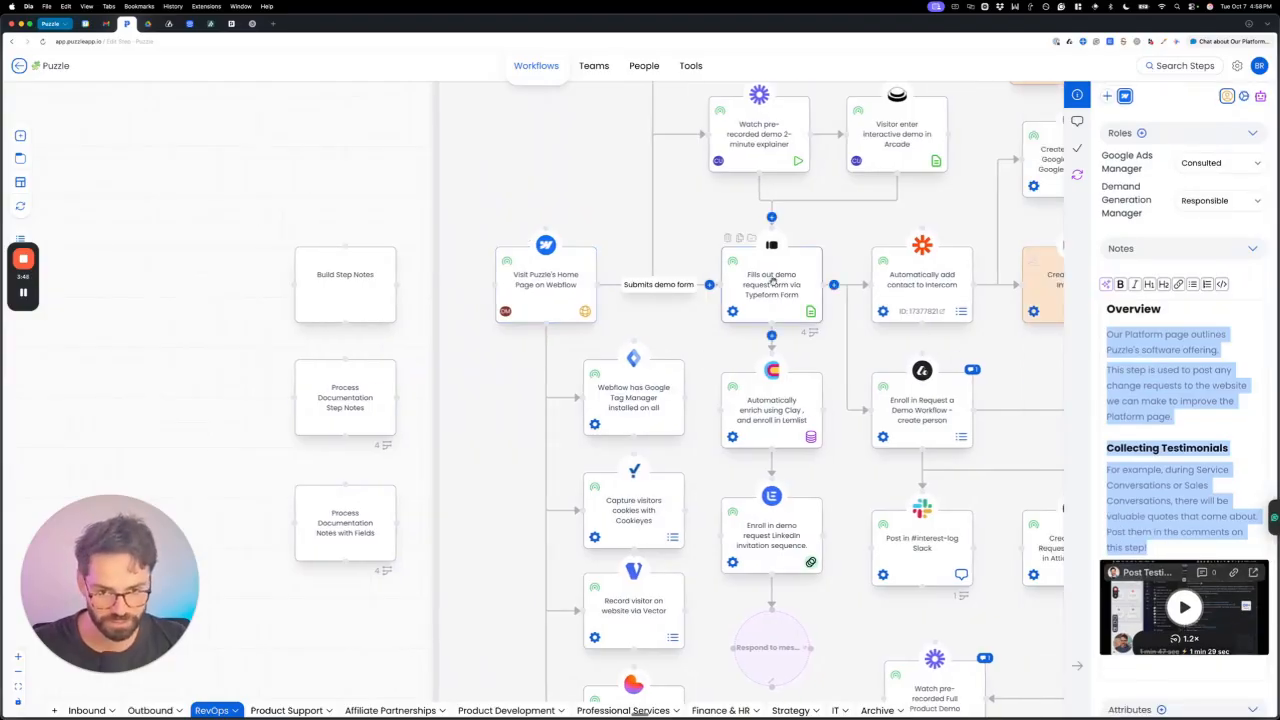
scroll(1127, 367, "down", 2)
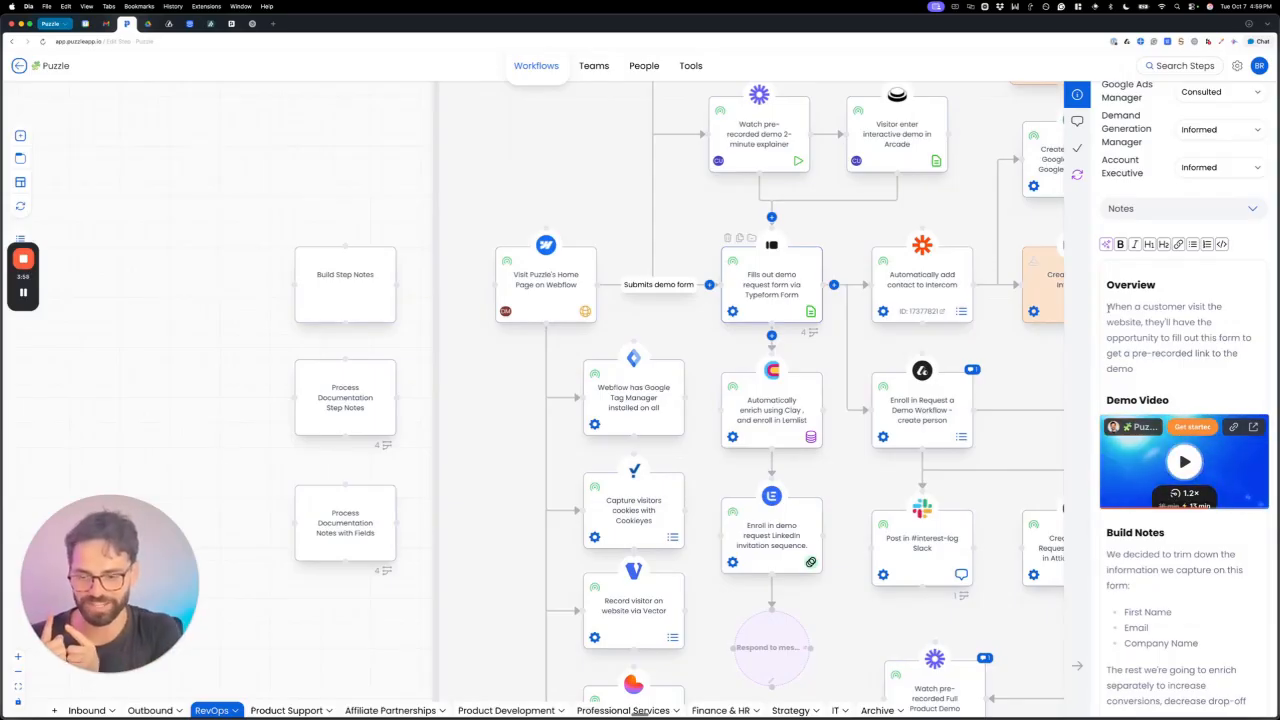
Return to the Process Documentation Step Notes template and highlight the "[role / system] does..." phrase
left_click(345, 397)
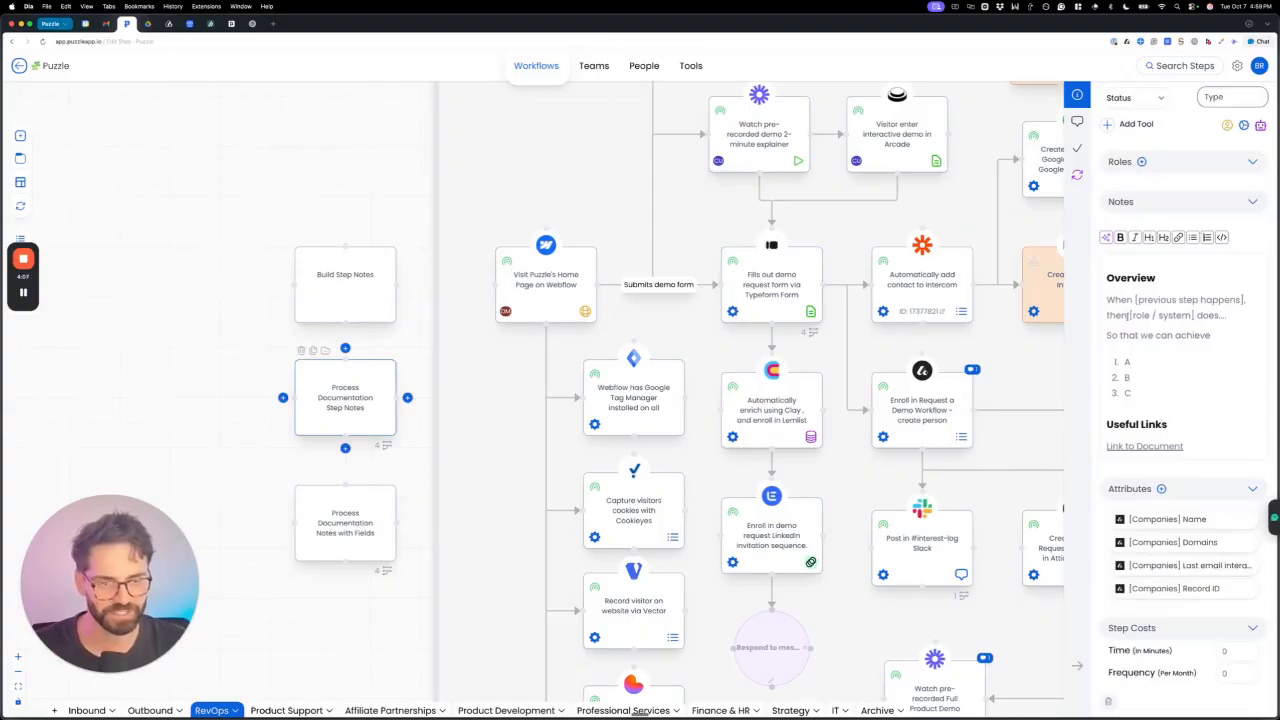
left_click_drag(1130, 315, 1223, 318)
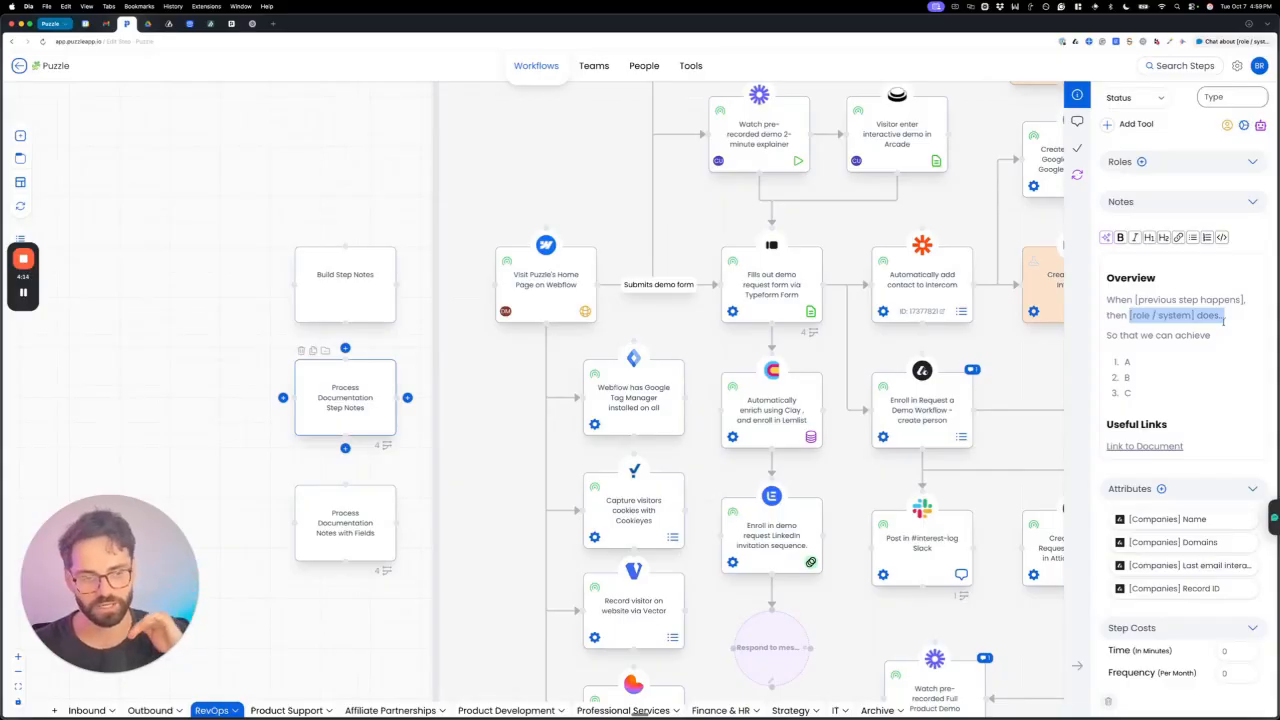
Highlight the template's role and system placeholders, the "So that we can achieve" line and the Useful Links heading in turn
left_click(1152, 315)
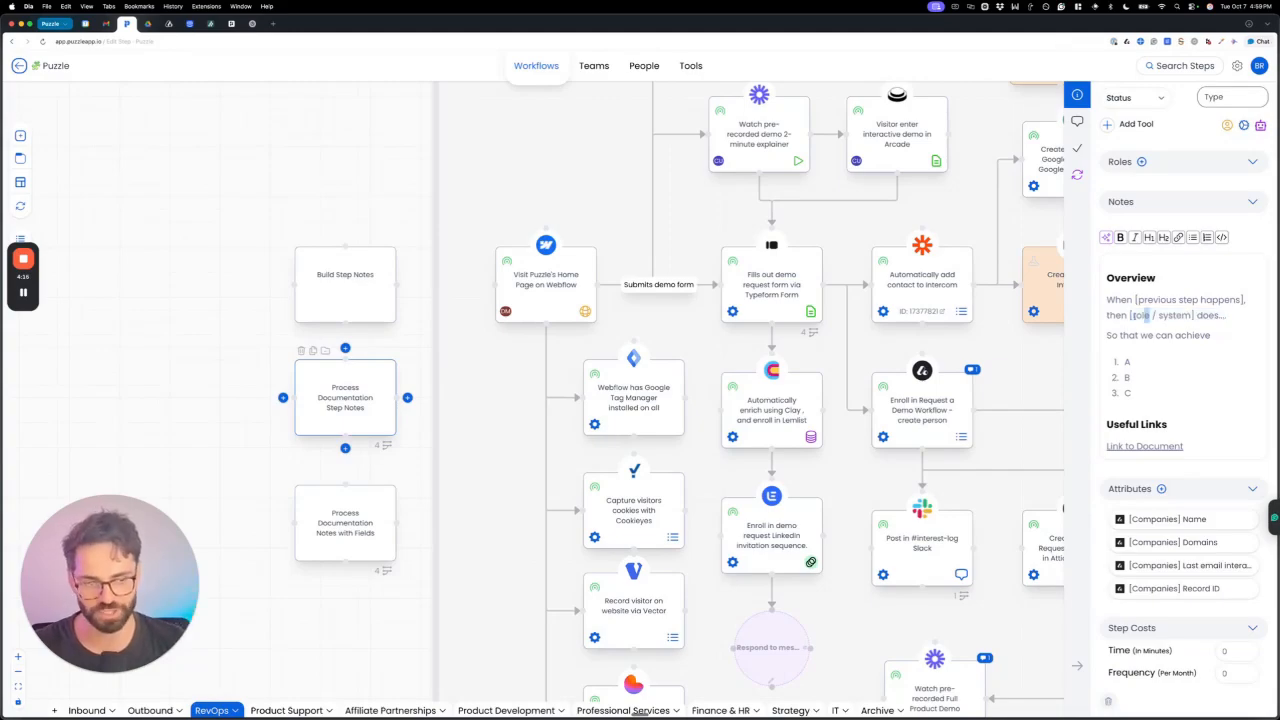
left_click_drag(1152, 315, 1192, 315)
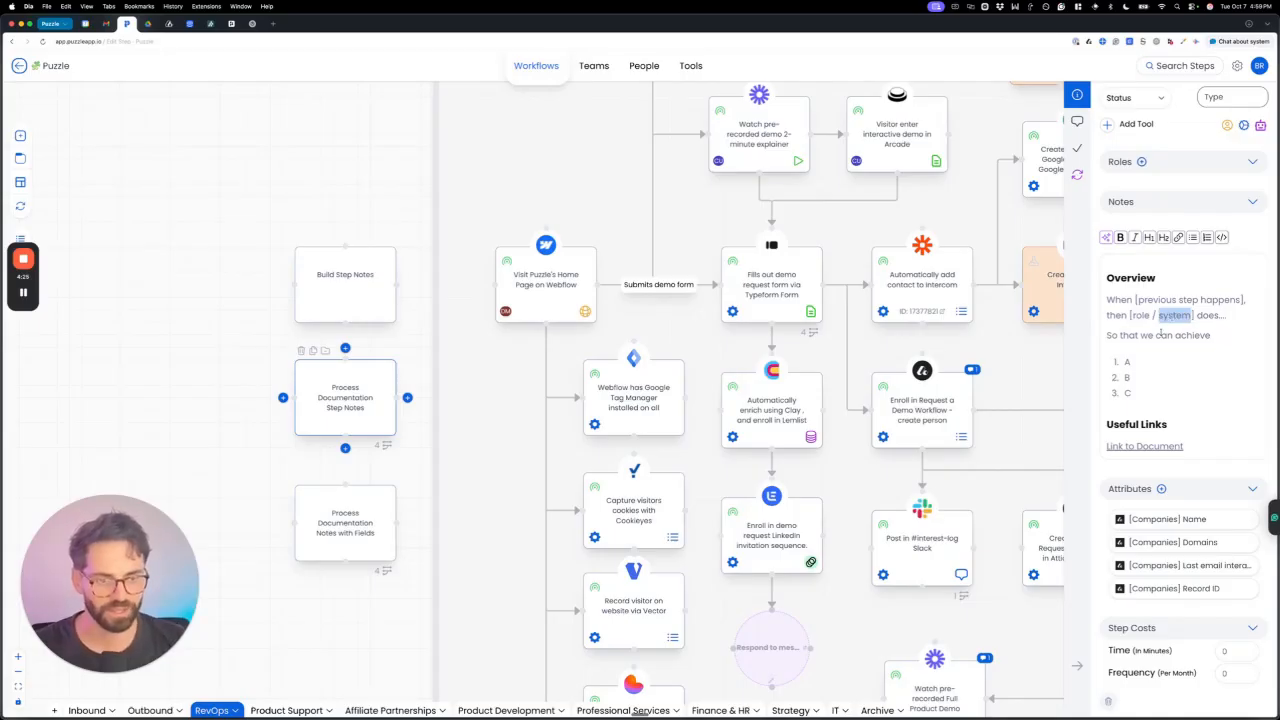
left_click(1161, 338)
left_click_drag(1106, 335, 1210, 336)
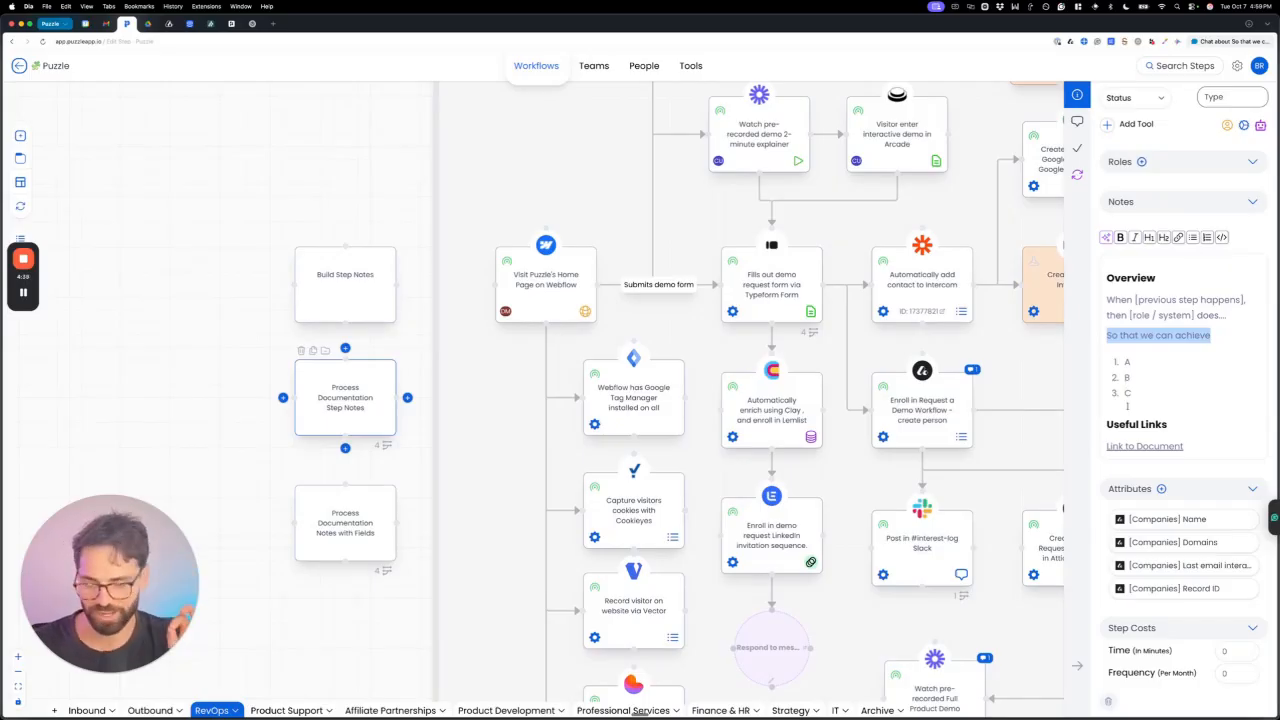
left_click_drag(1168, 424, 1105, 424)
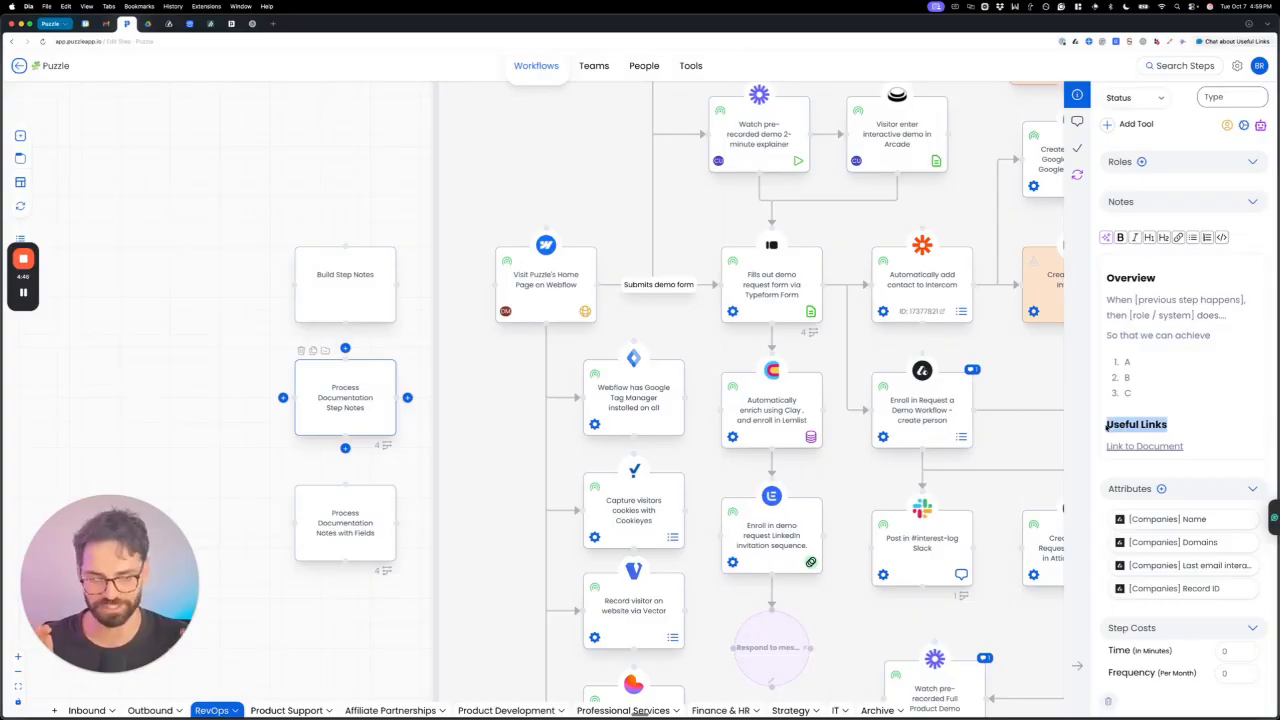
Try an N/A line under the template's Useful Links heading and remove it again
left_click(1168, 424)
key("Return")
type("N/A")
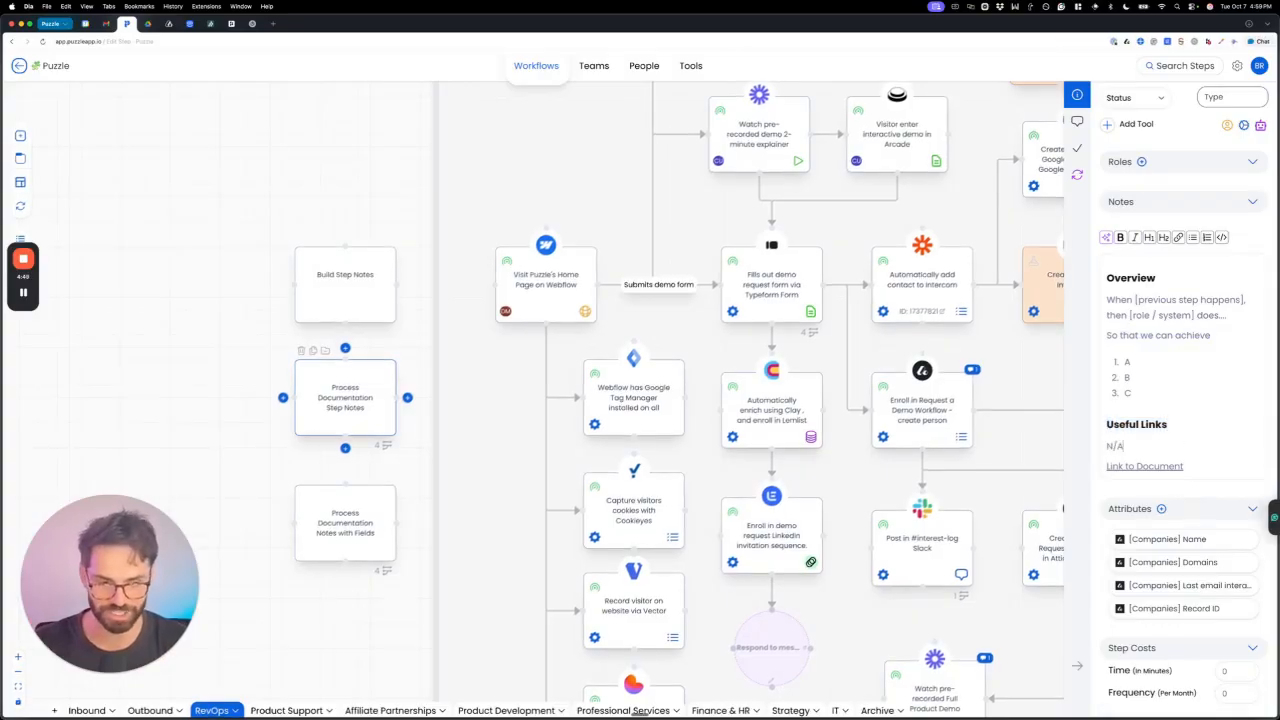
key("BackSpace")
key("BackSpace")
key("BackSpace")
key("BackSpace")
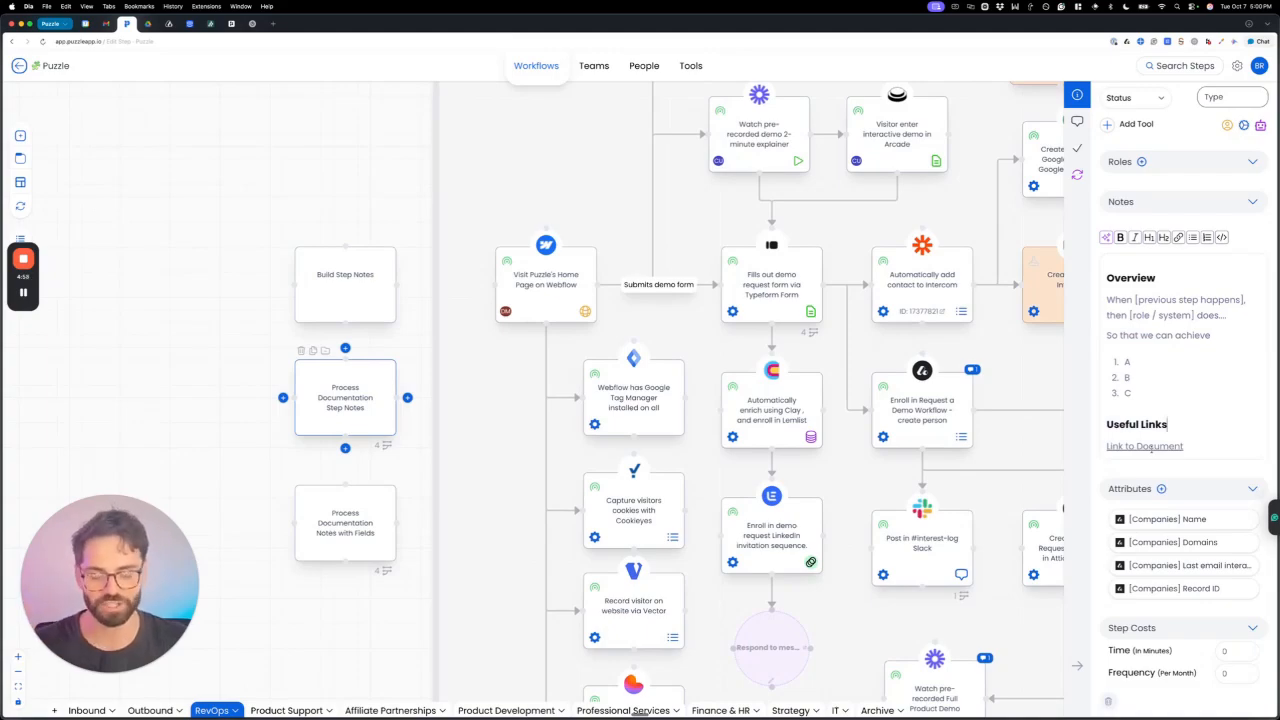
Follow the template's Link to Document and close the page it opens
left_click(1154, 449)
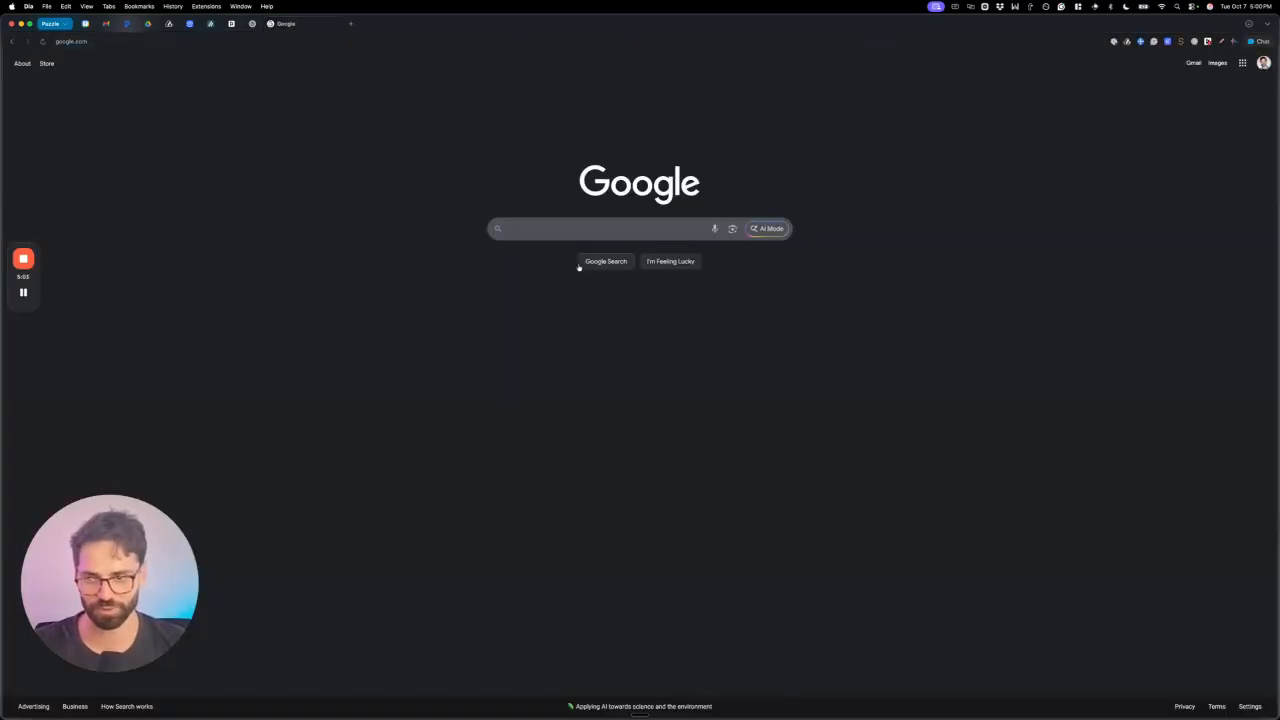
key("super+w")
Open the step for automatic enrichment using Clay and highlight the Overview phrase "When a person fills out the"
scroll(678, 341, "right", 2)
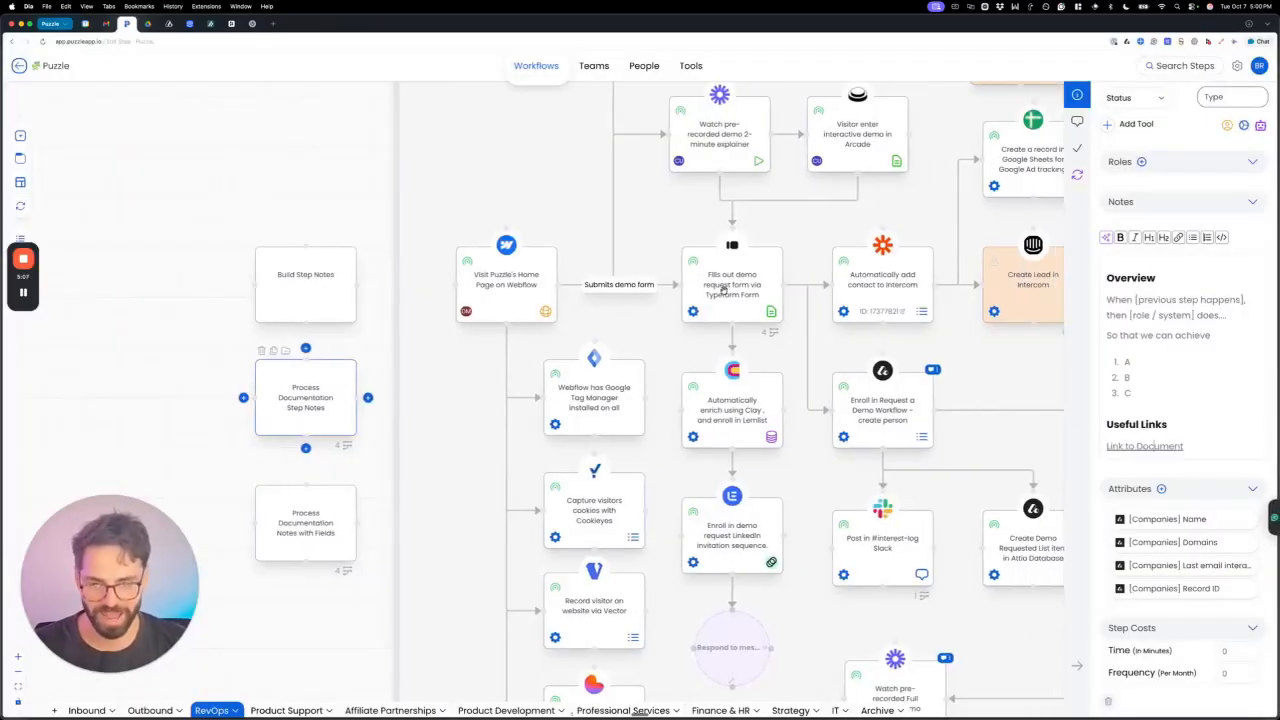
left_click(737, 412)
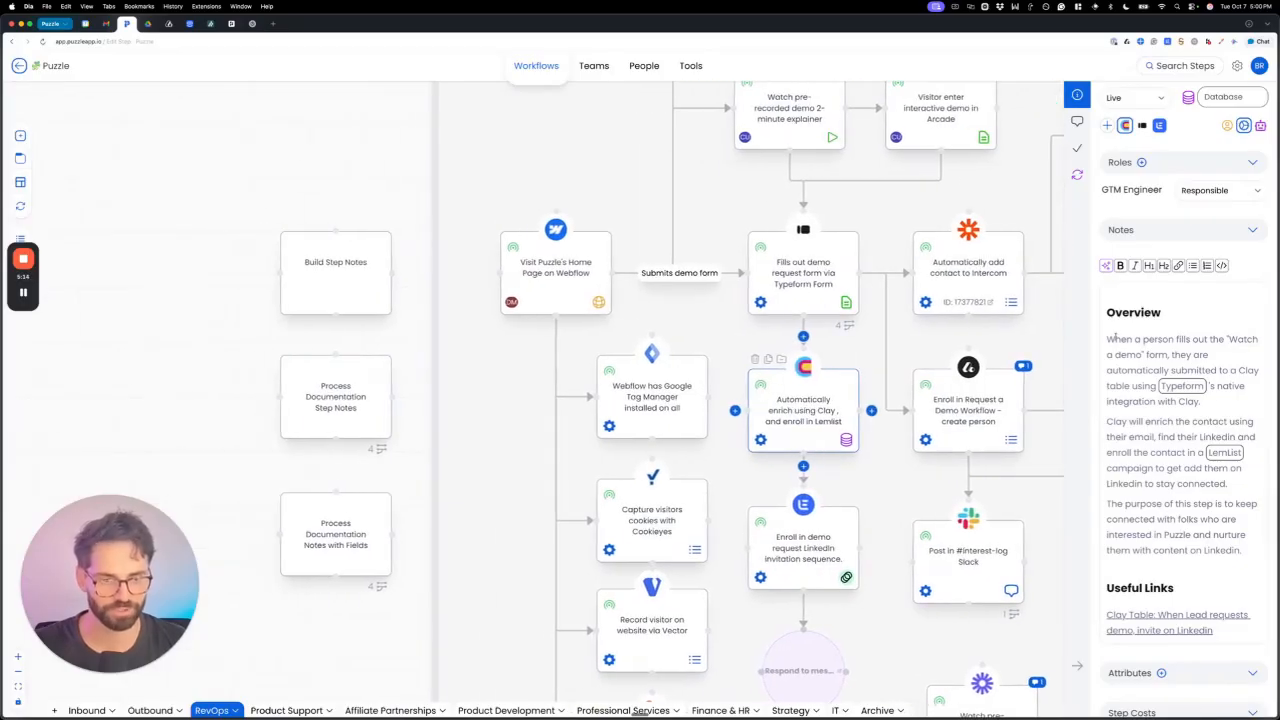
scroll(1108, 256, "down", 2)
left_click_drag(1108, 256, 1228, 254)
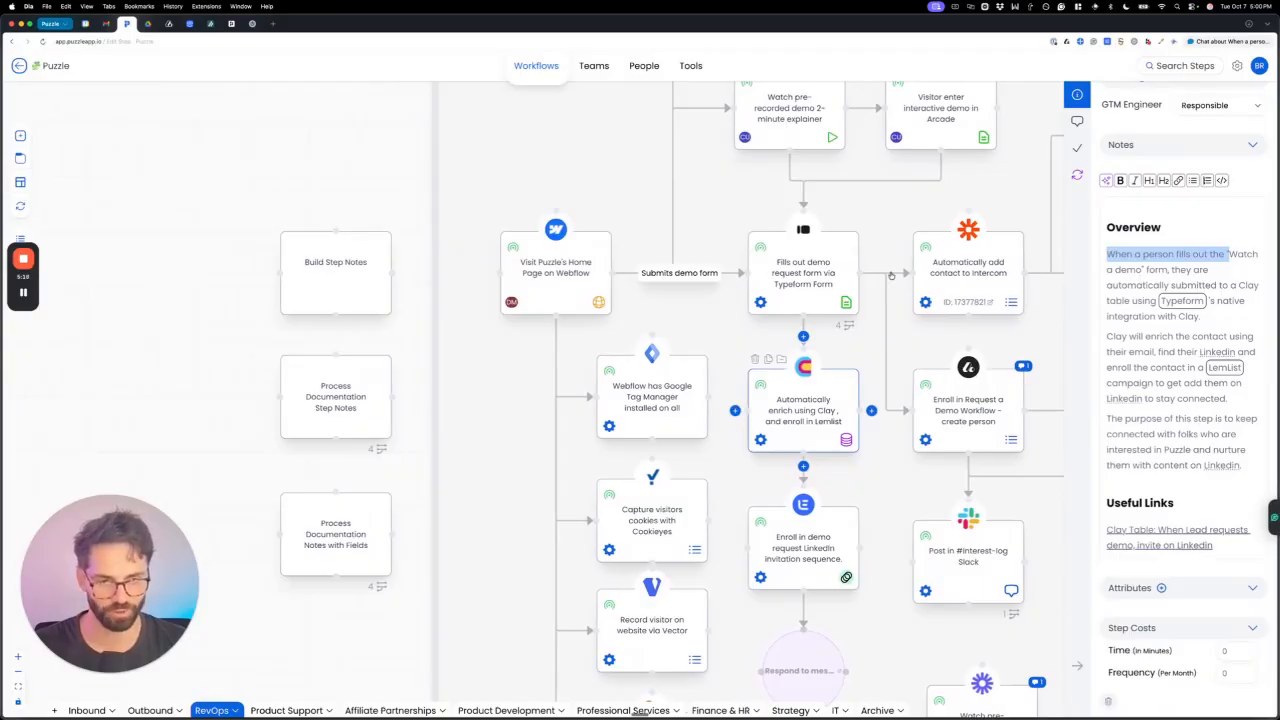
Make the word "automatically" bold in the Clay step's Overview and highlight the purpose wording from "connected with folks" onward
double_click(1166, 285)
key("ctrl+b")
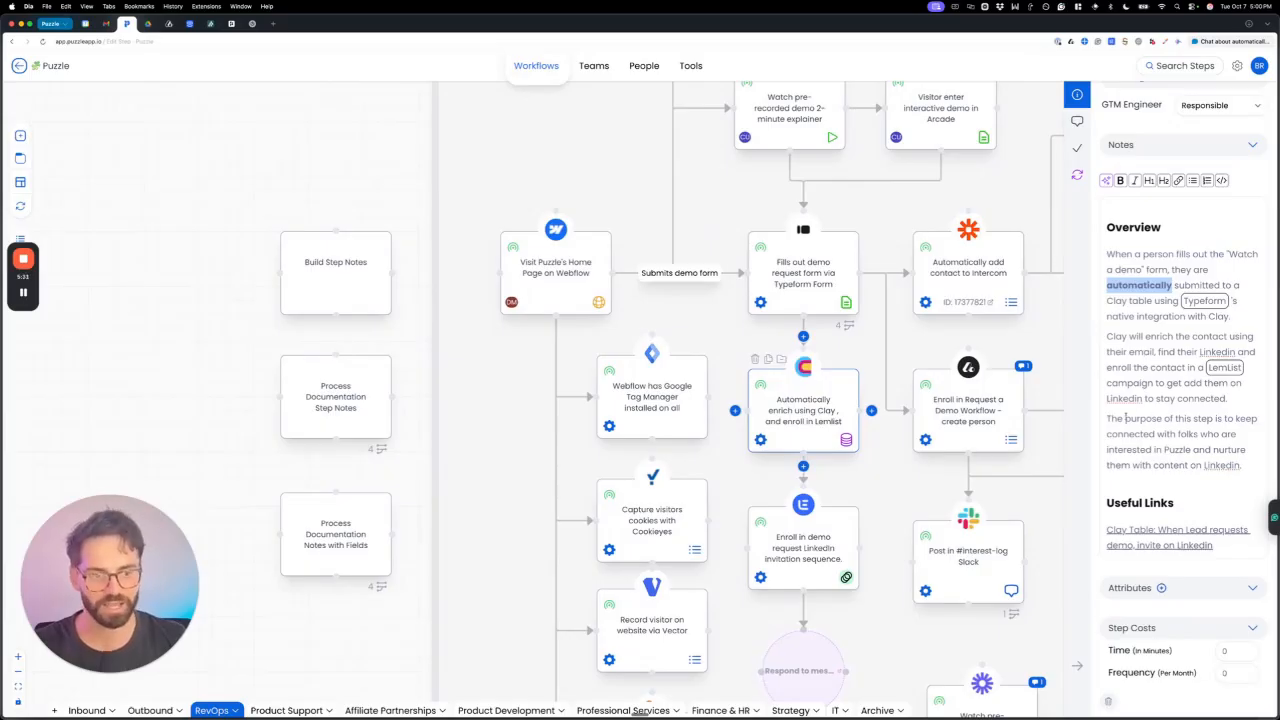
left_click_drag(1107, 434, 1245, 466)
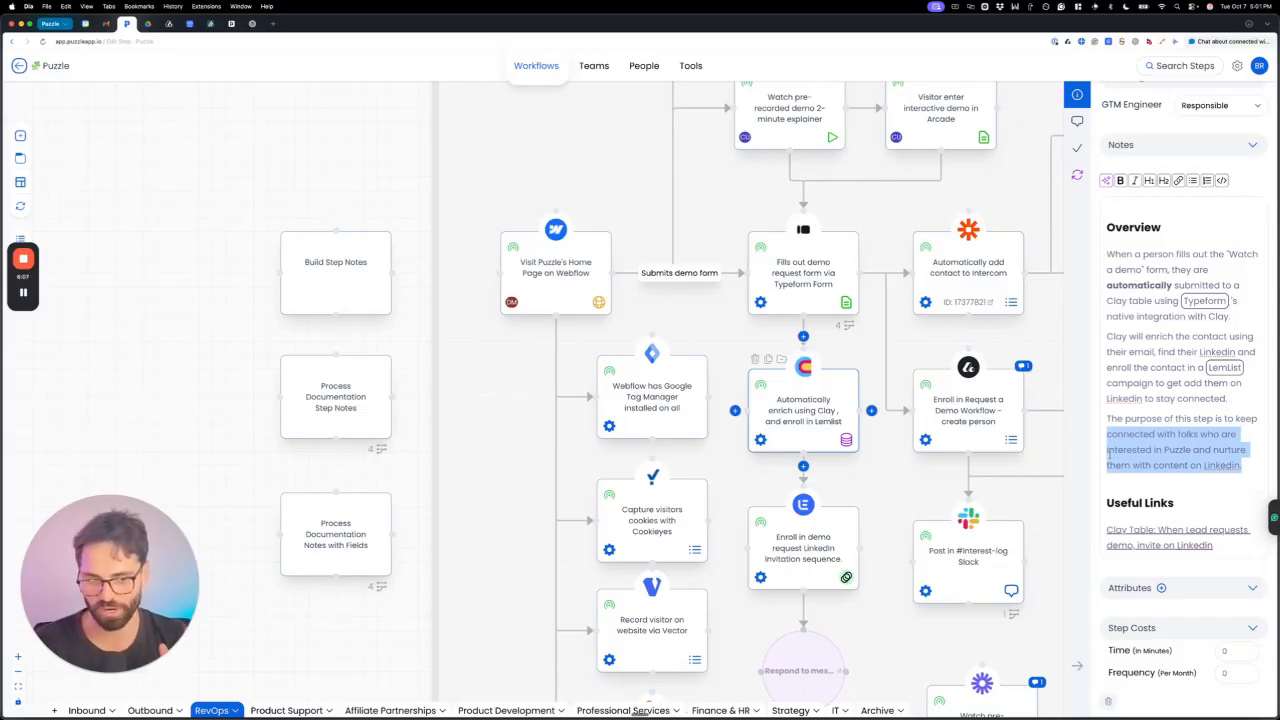
Open the Enroll in demo request LinkedIn invitation sequence step and examine its Overview notes
scroll(785, 435, "down", 3)
left_click(780, 533)
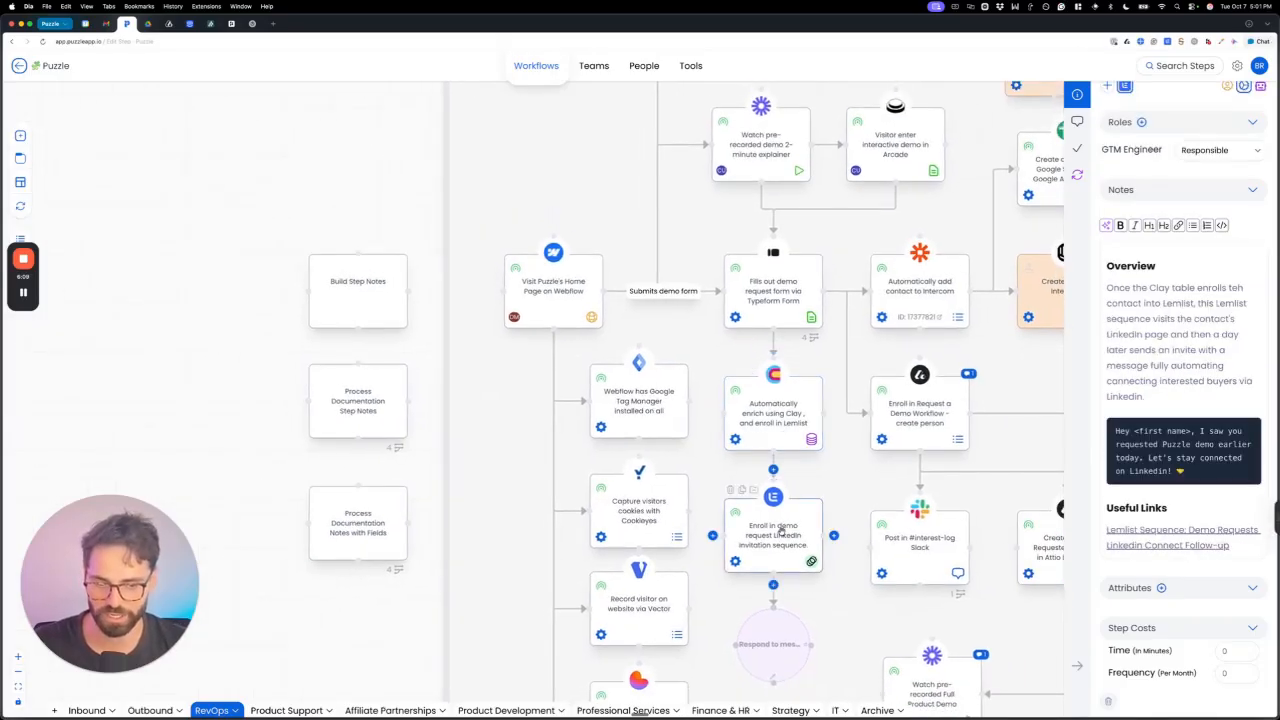
scroll(780, 531, "down", 1)
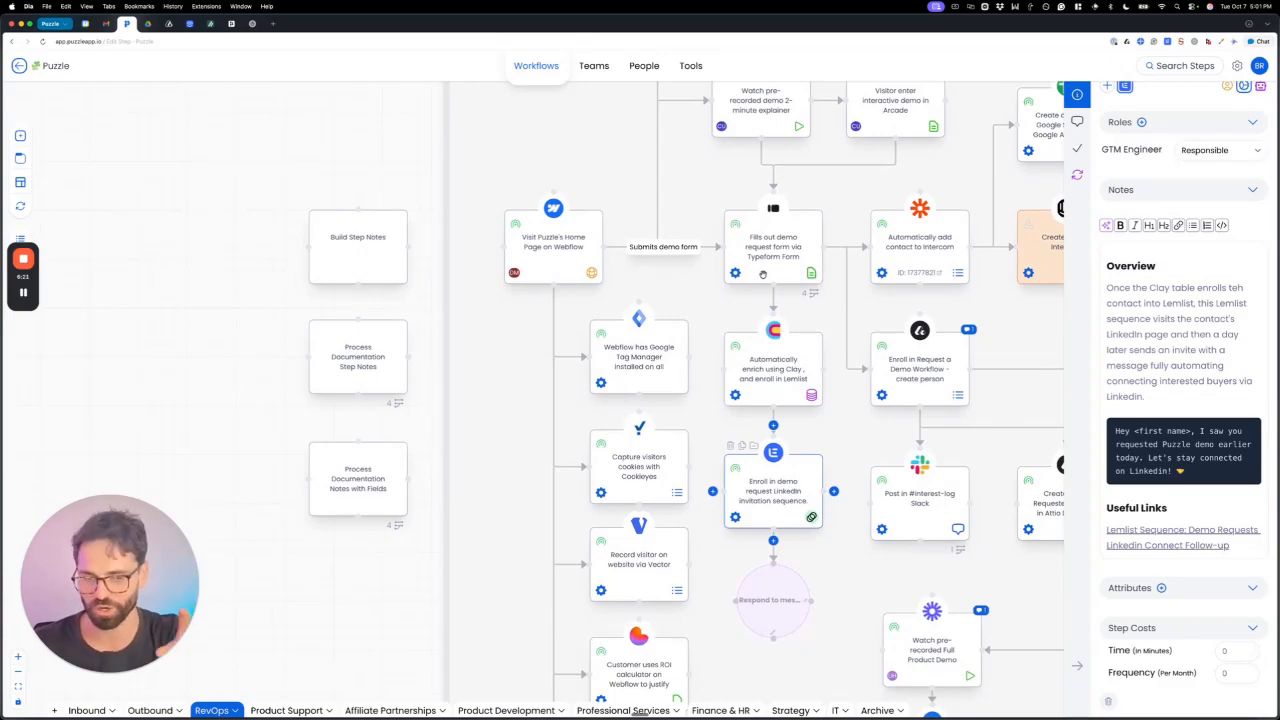
left_click_drag(762, 273, 761, 299)
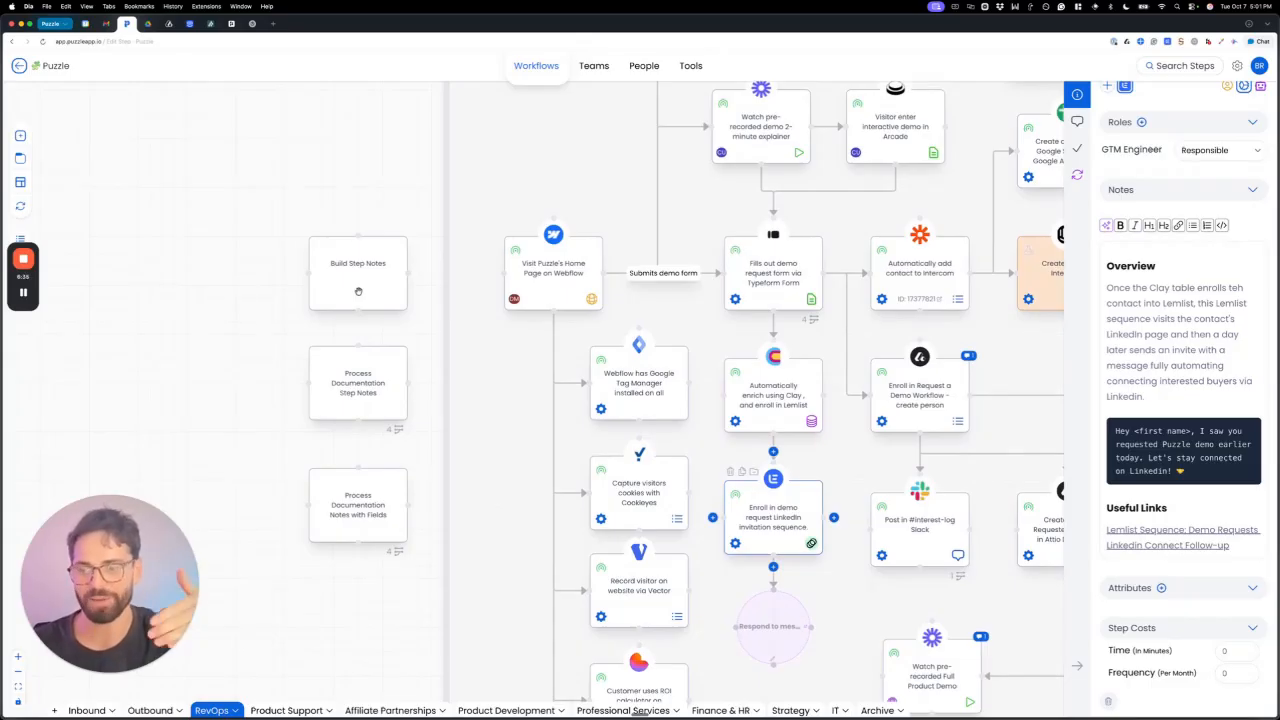
Open the Build Step Notes template and highlight its Builds Notes heading
left_click(360, 291)
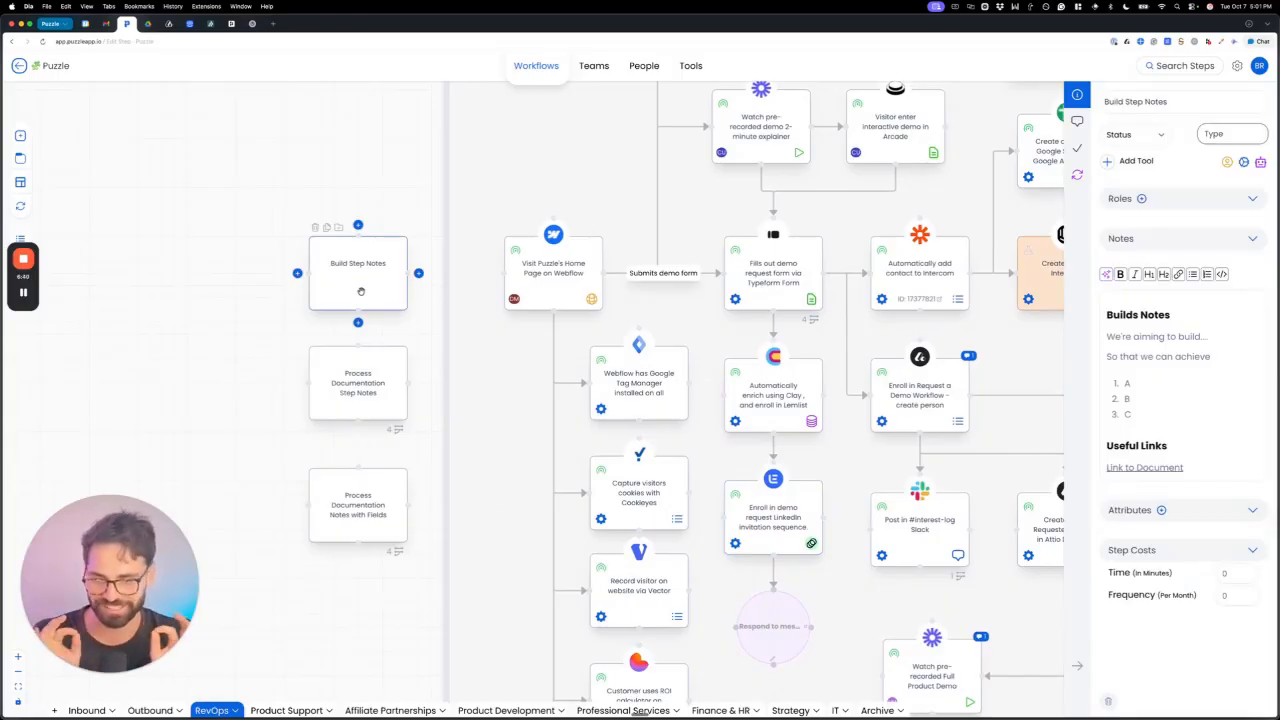
scroll(361, 291, "up", 3)
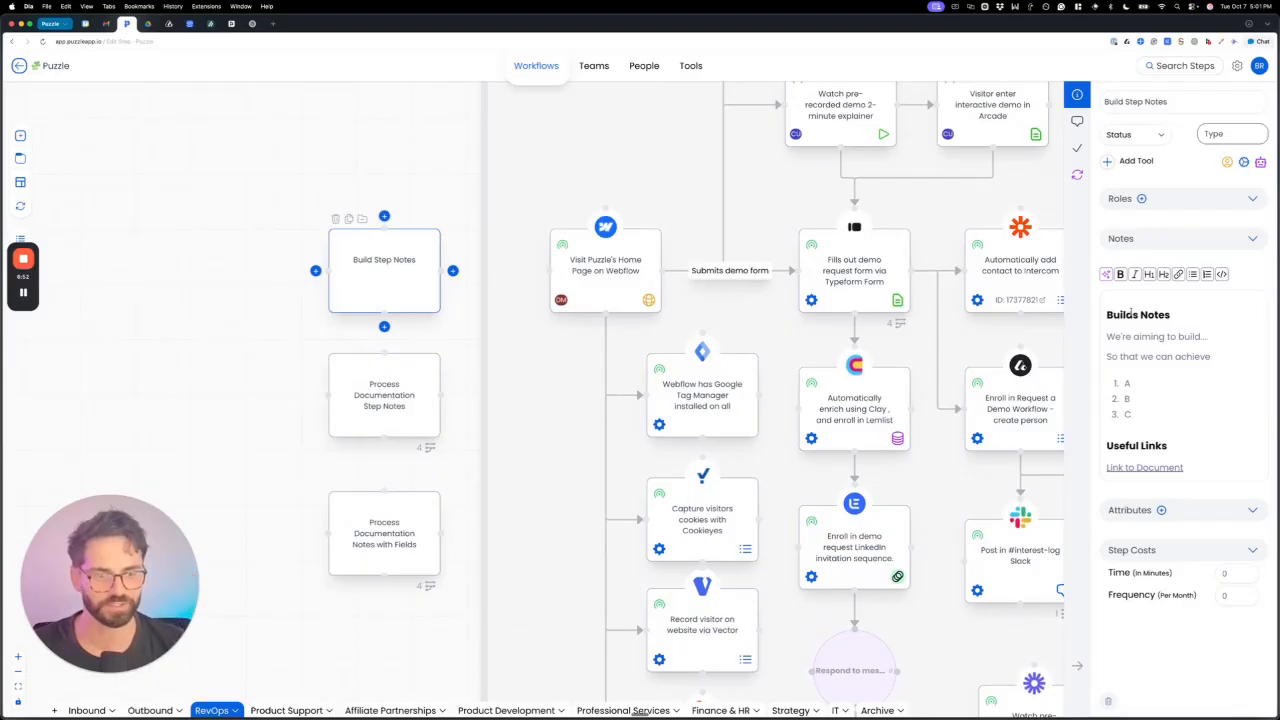
left_click(1176, 316)
key("shift+Left")
key("shift+Left")
key("shift+Left")
key("shift+Left")
key("shift+Left")
key("shift+Left")
key("shift+Left")
key("shift+Left")
key("shift+Left")
key("shift+Left")
key("shift+Left")
key("shift+Left")
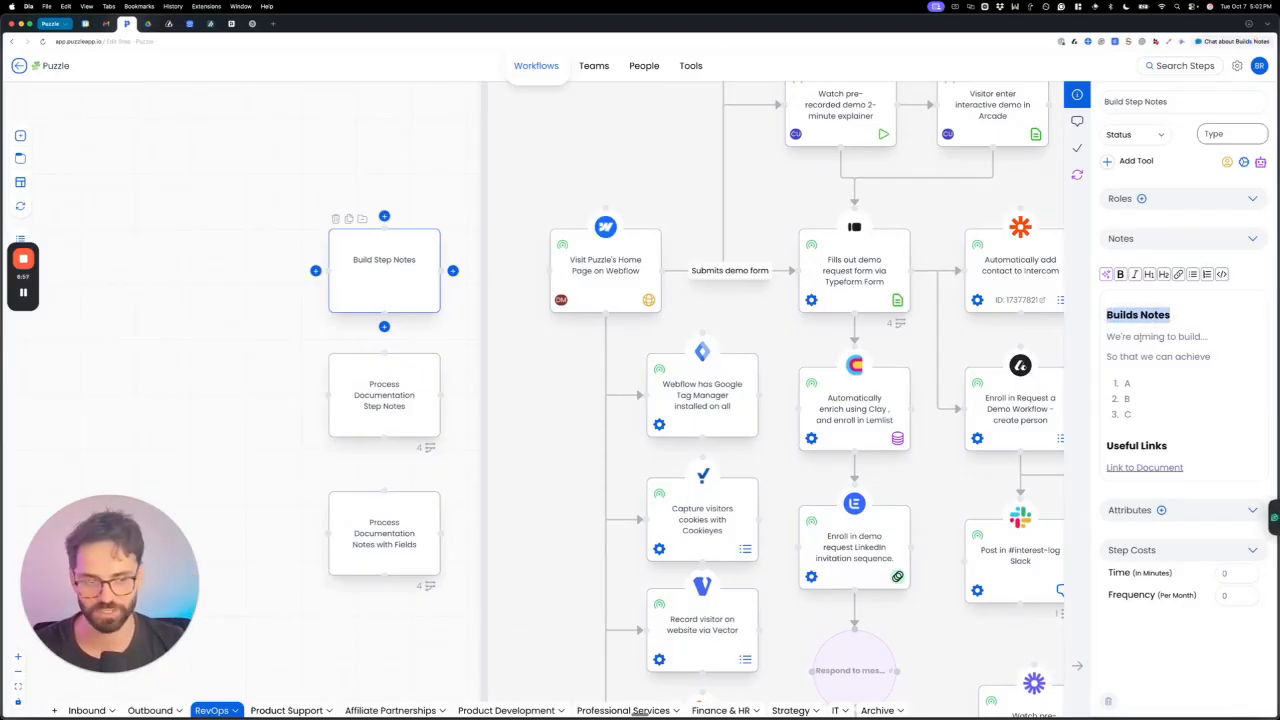
Highlight the phrases "We're aiming to build" and "that we can achieve" and the Useful Links heading in the Build Step Notes template
key("Down")
key("shift+Right")
key("shift+Right")
key("shift+Right")
key("shift+Right")
key("shift+Right")
key("shift+Right")
key("shift+Right")
key("shift+Right")
key("shift+Right")
key("shift+Right")
key("shift+Right")
key("shift+Right")
key("shift+Right")
key("shift+Right")
key("shift+Right")
key("shift+Right")
key("shift+Right")
key("shift+Right")
key("shift+Right")
key("shift+Right")
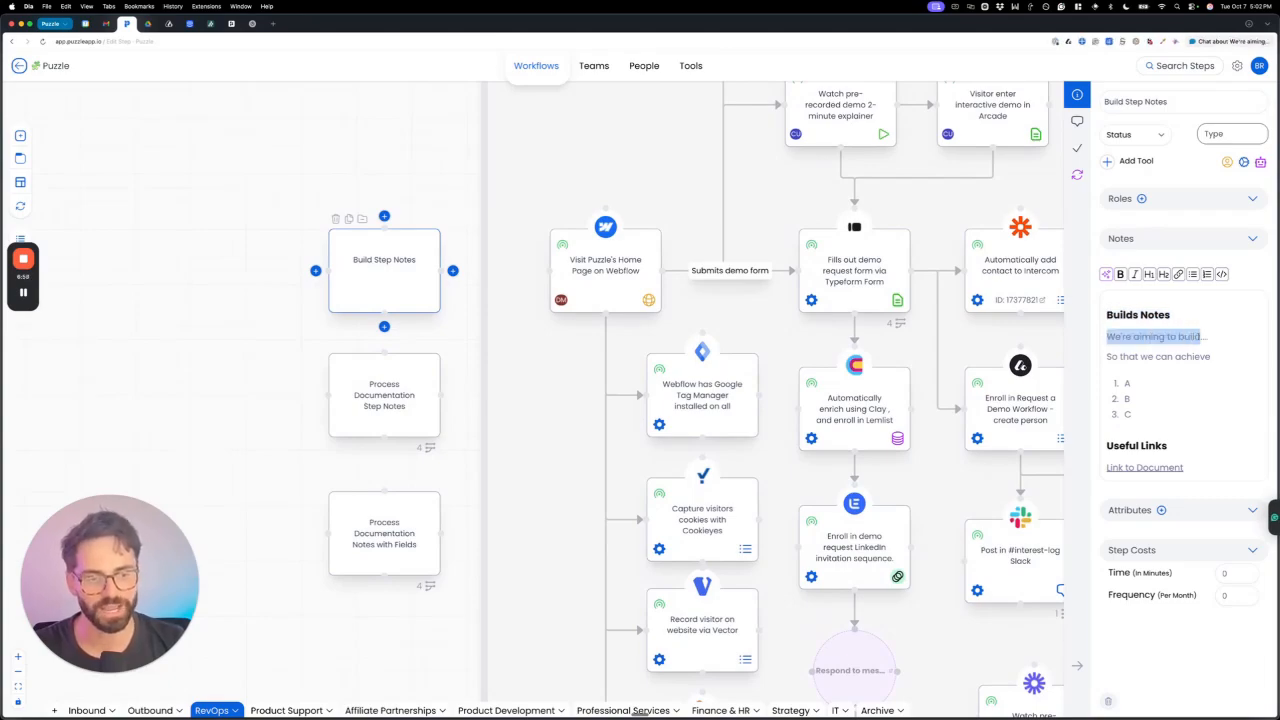
key("Right")
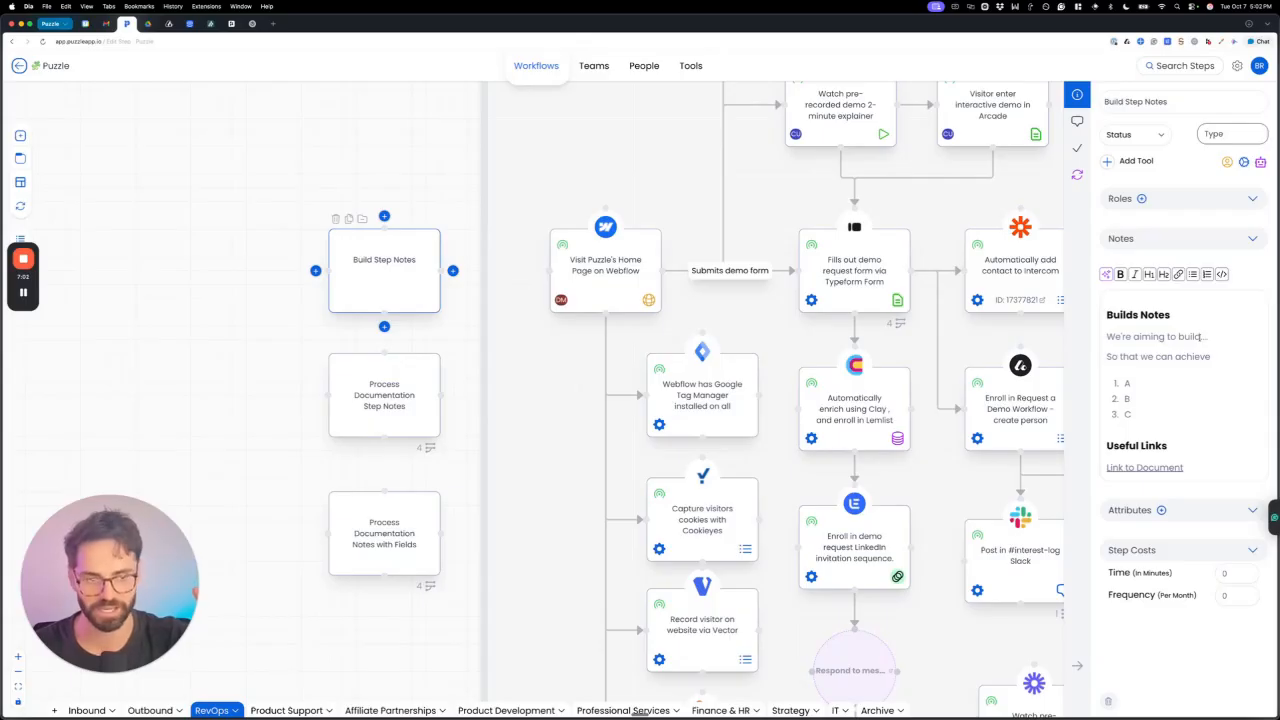
left_click_drag(1215, 356, 1120, 357)
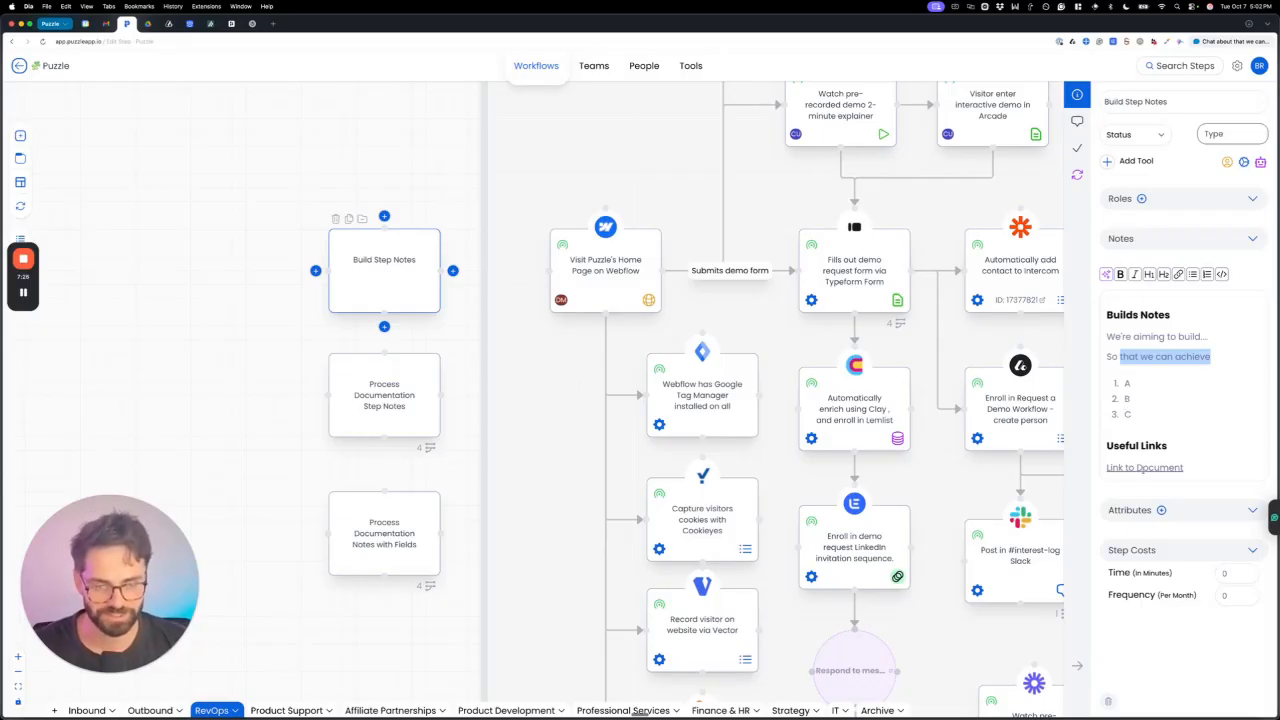
left_click_drag(1108, 447, 1168, 446)
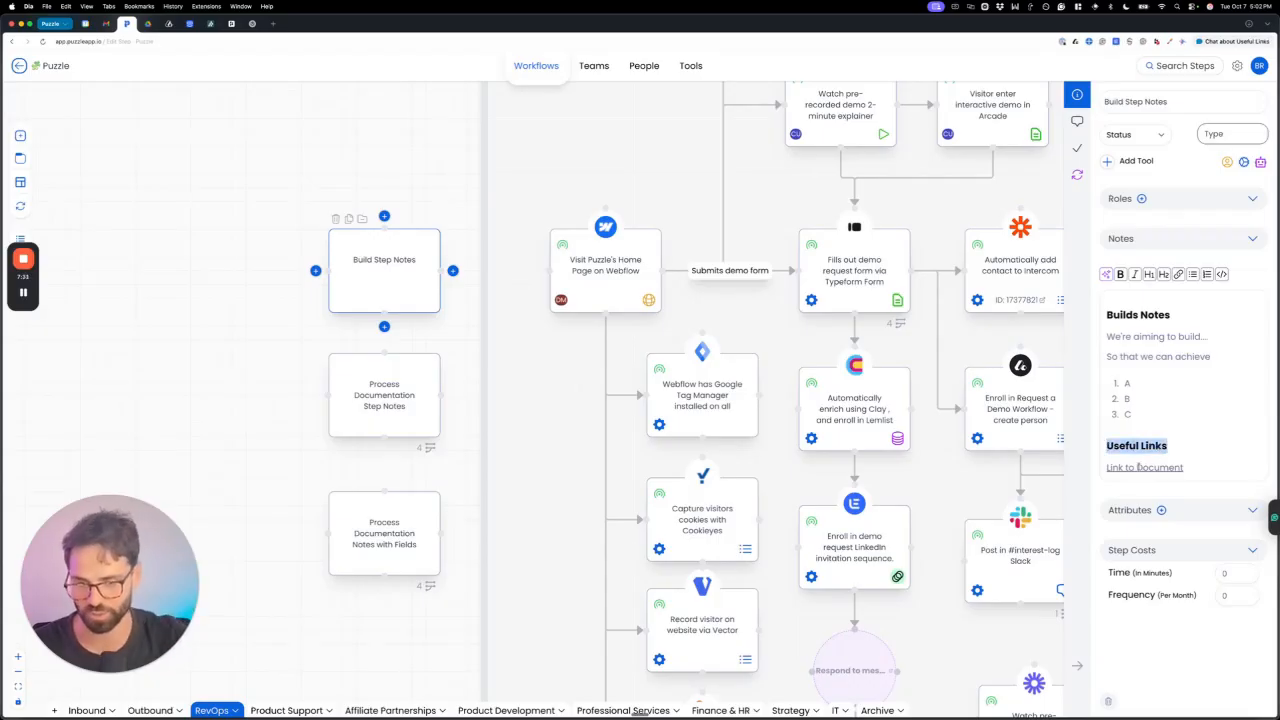
Check the orange unfinished steps in the Sales map and open the Send welcome email to new contact step
scroll(494, 386, "down", 3)
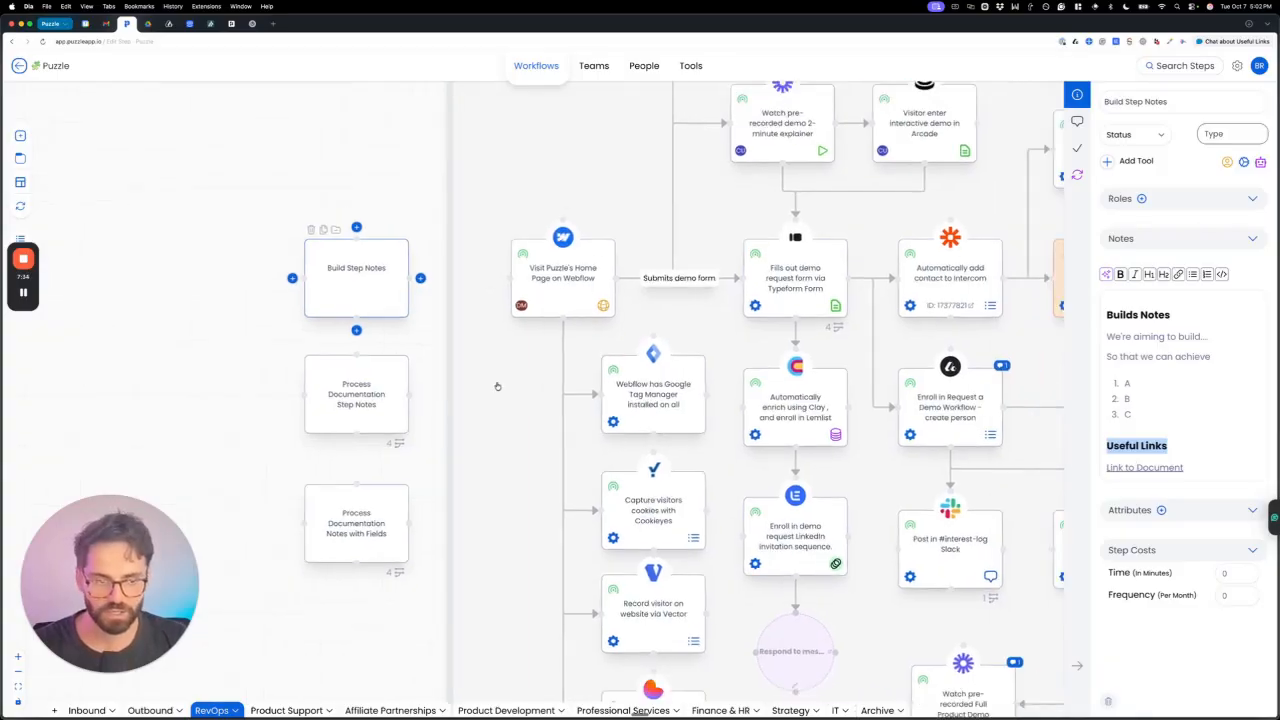
scroll(782, 383, "down", 5)
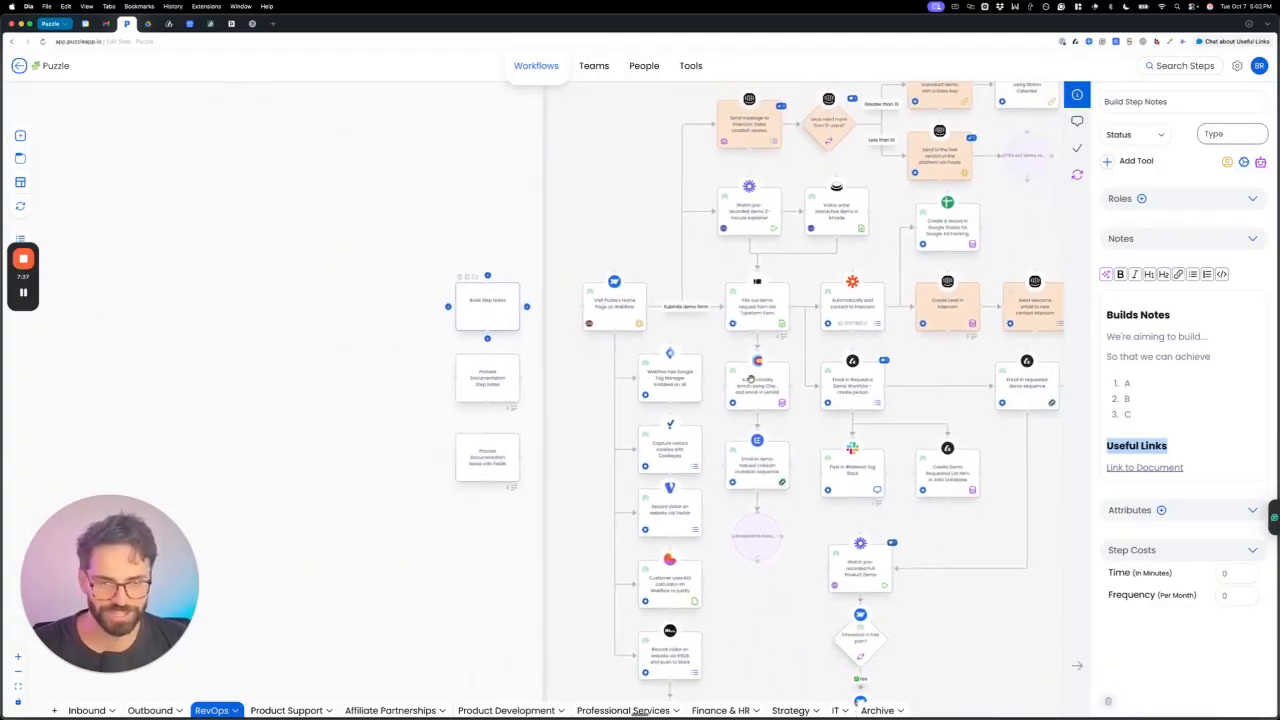
left_click(783, 261)
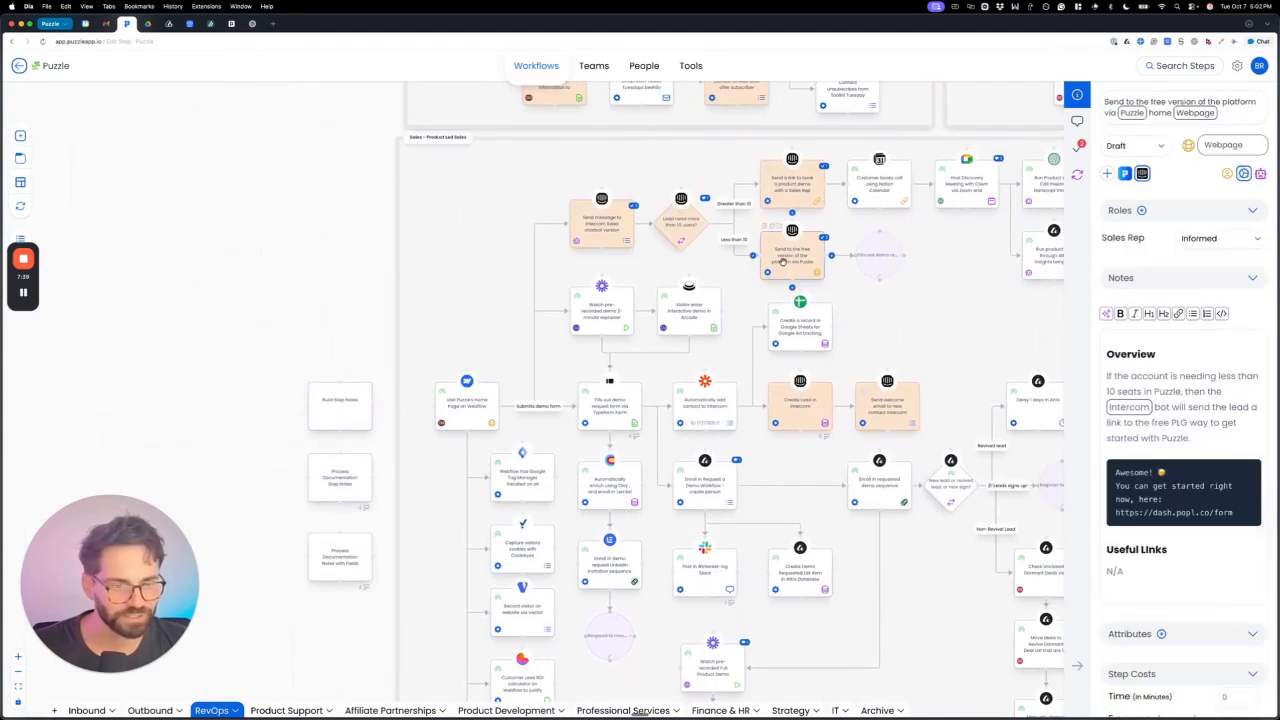
left_click(788, 200)
left_click(887, 405)
left_click_drag(595, 444, 594, 390)
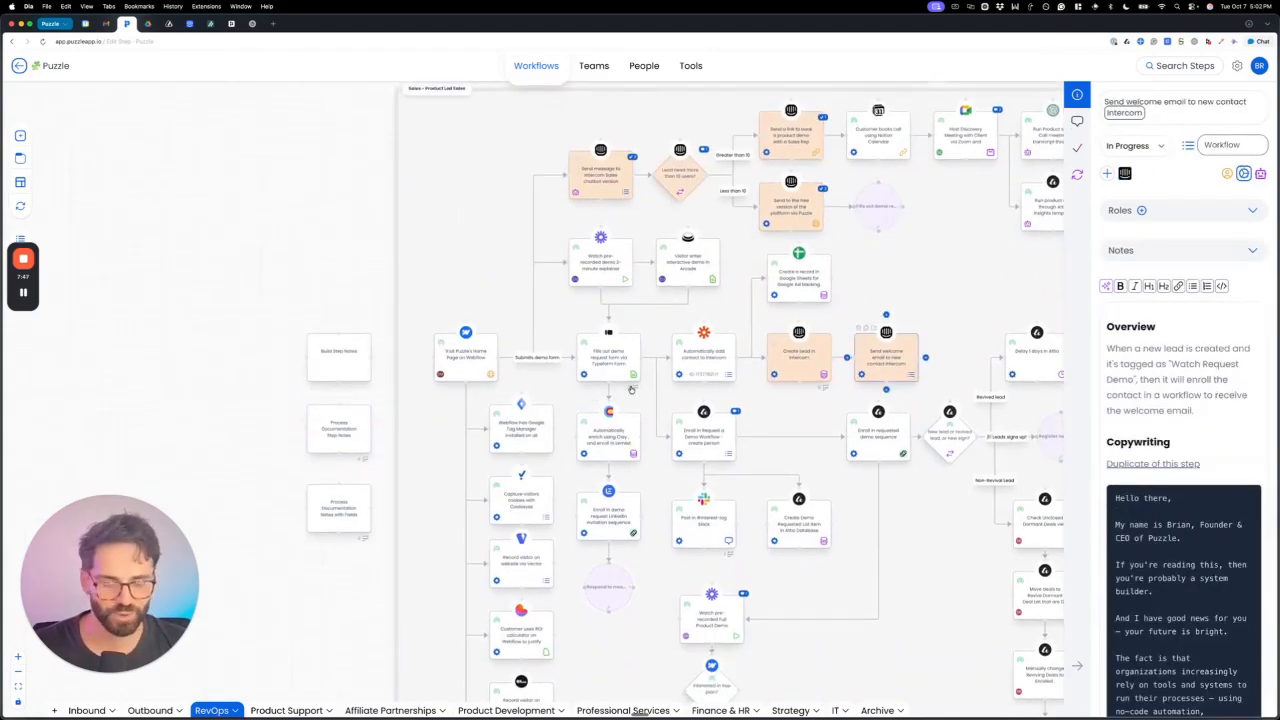
scroll(860, 372, "up", 4)
scroll(845, 358, "right", 4)
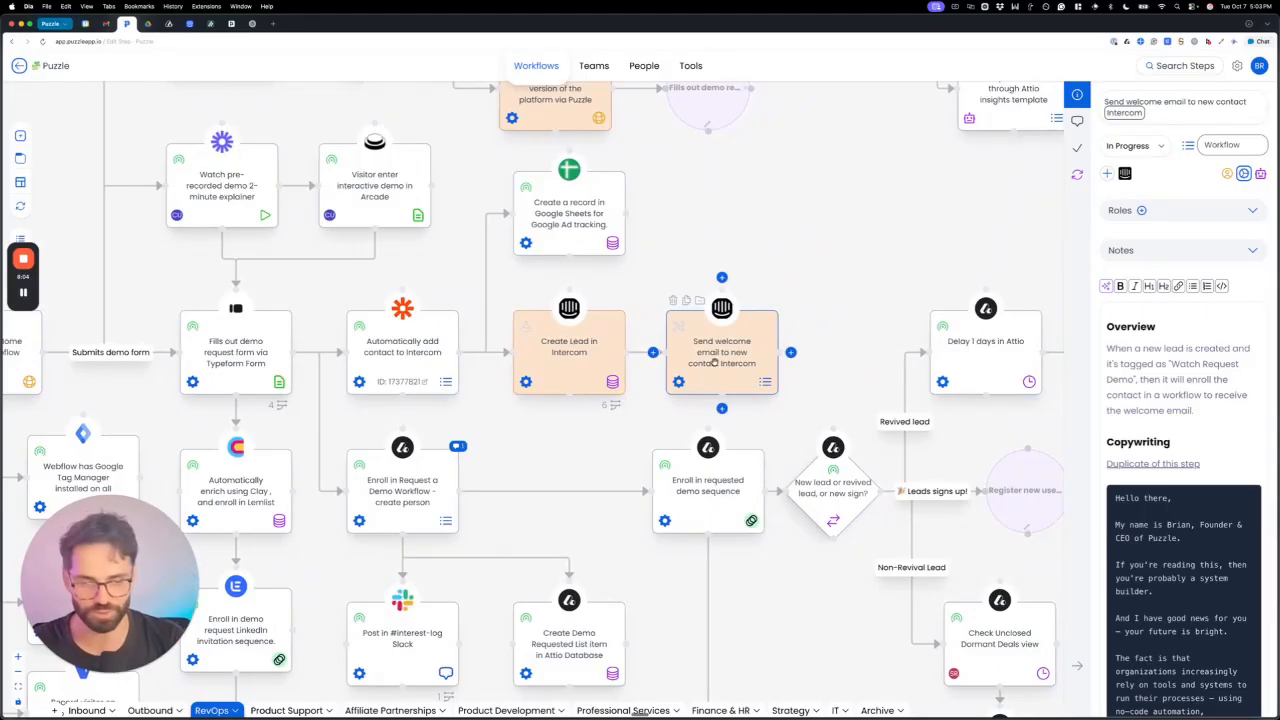
Replace the welcome email step's Overview heading with "Builds Notes" and highlight the wording about enrolling the contact in a workflow
double_click(1166, 333)
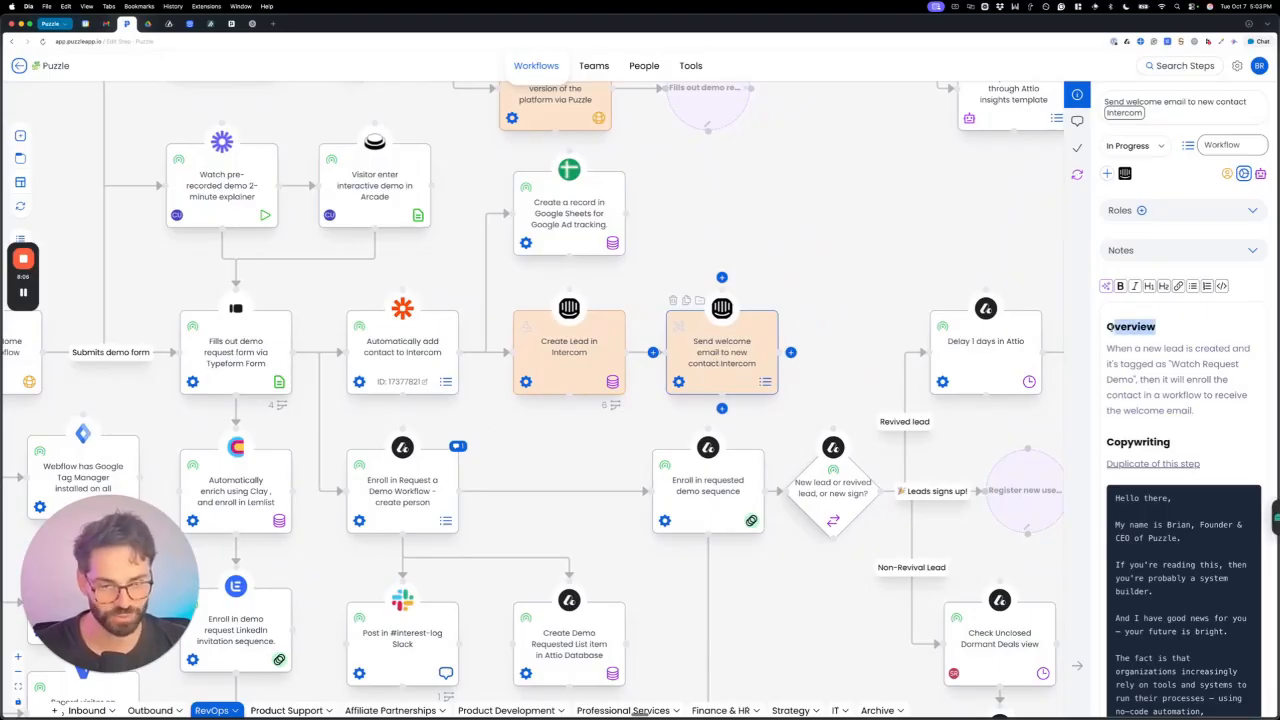
type("Builds Notes")
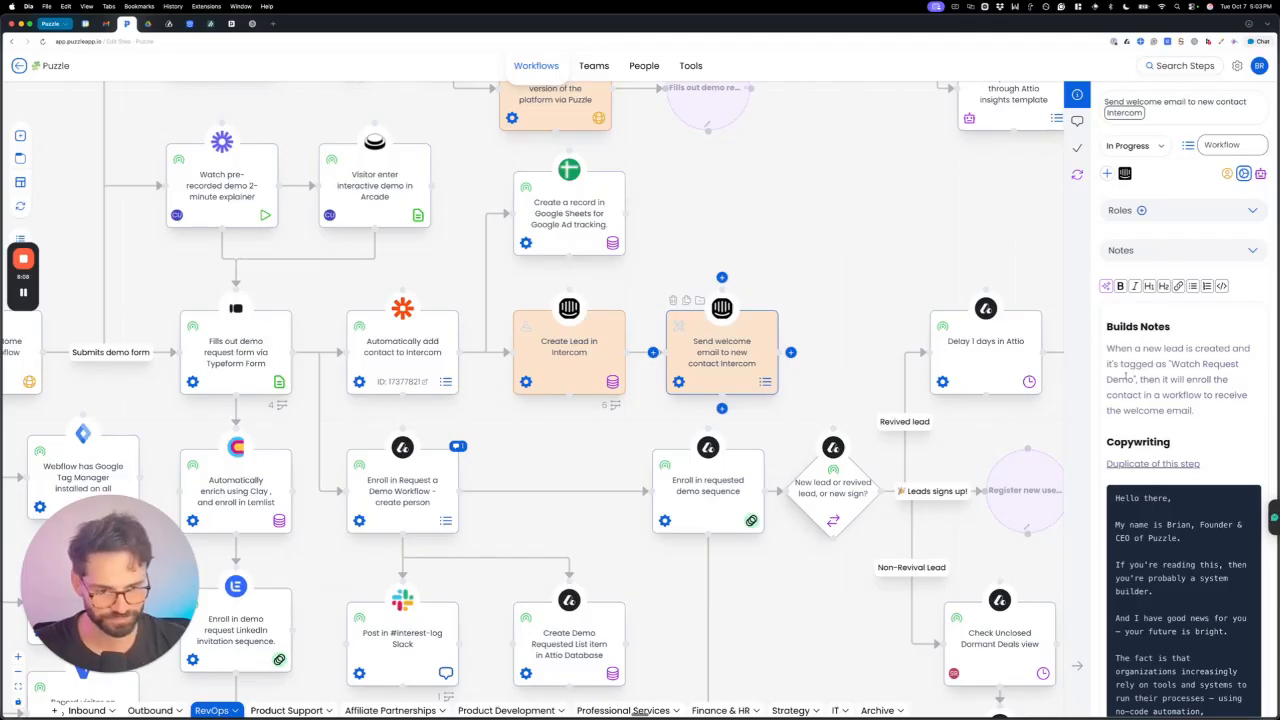
mouse_move(1194, 411)
left_mouse_down()
mouse_move(1125, 394)
mouse_move(1107, 349)
mouse_move(1180, 367)
mouse_move(1137, 380)
mouse_move(1192, 411)
left_mouse_up()
left_click(1153, 348)
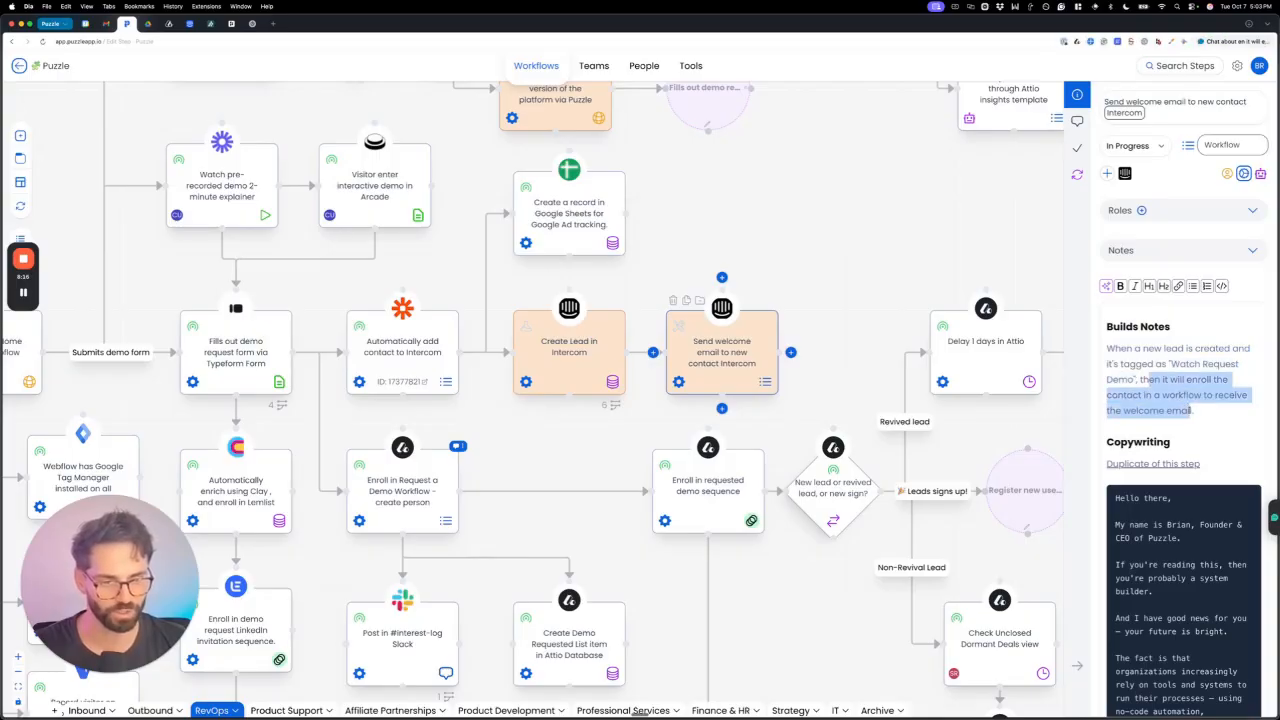
Examine the full email text in the Copywriting section of the welcome email step's notes
scroll(1186, 407, "down", 4)
scroll(1186, 407, "down", 7)
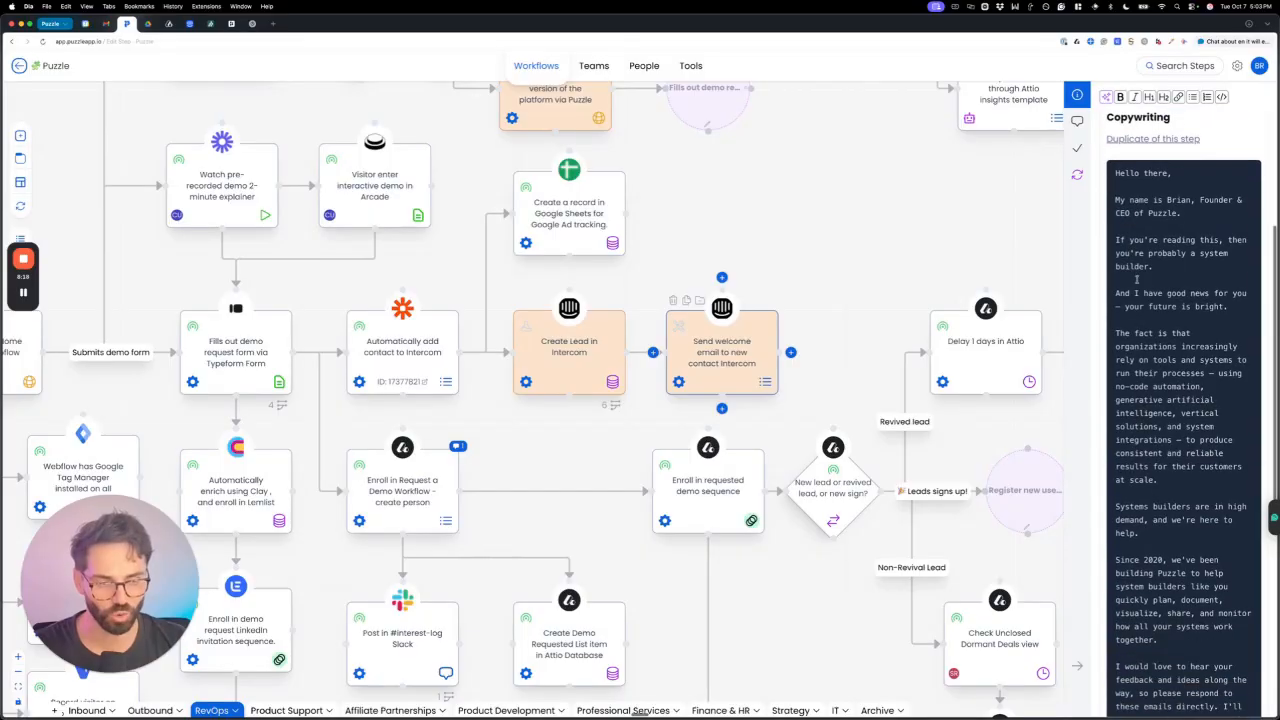
scroll(1152, 494, "up", 10)
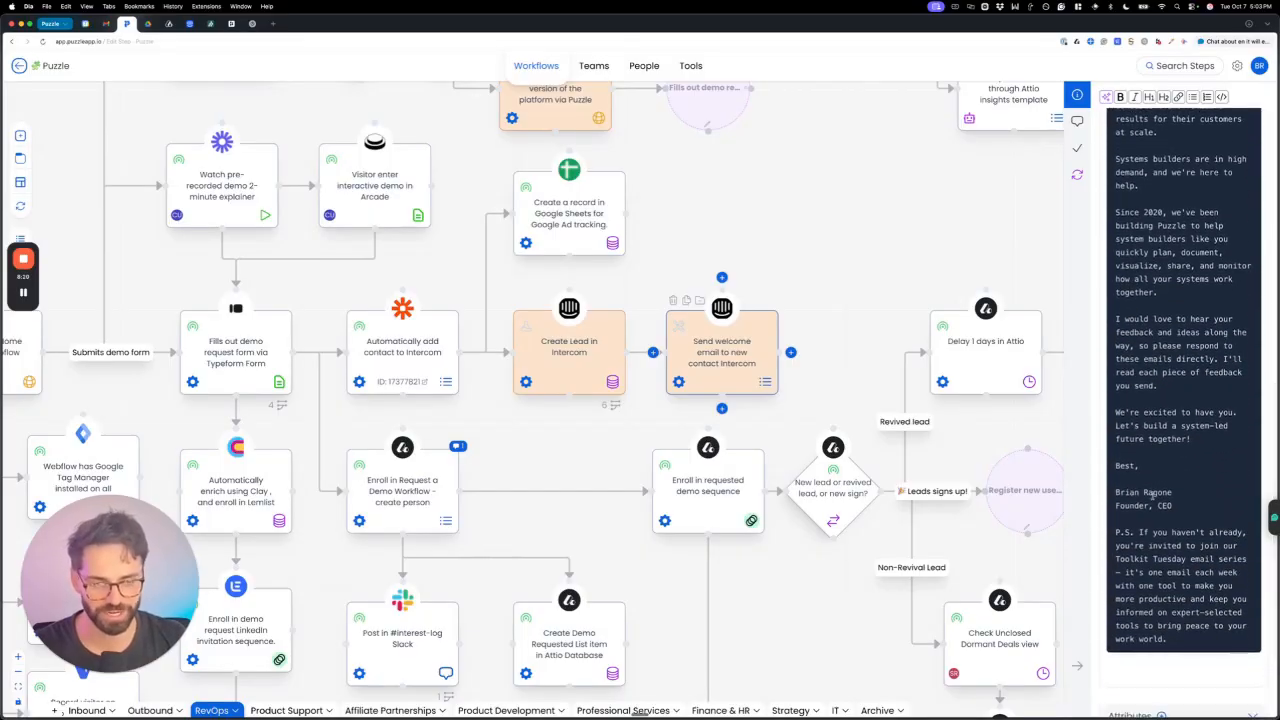
scroll(1152, 494, "up", 3)
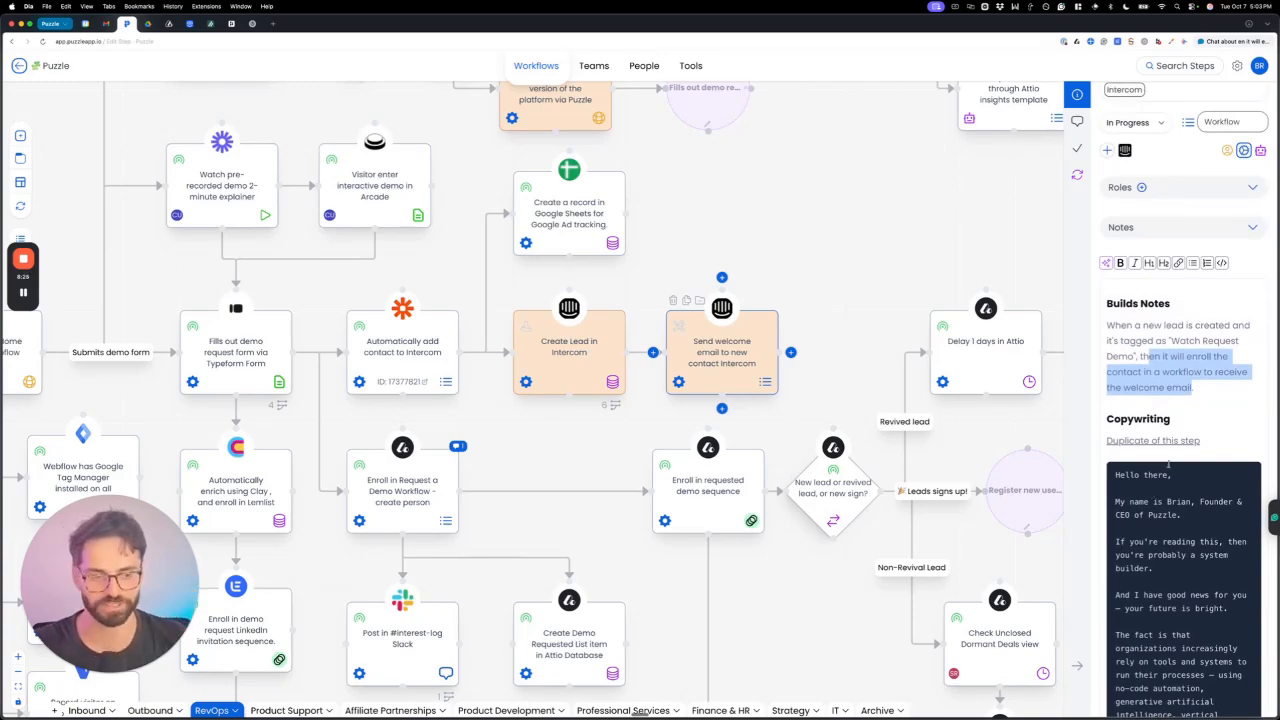
scroll(1147, 404, "down", 1)
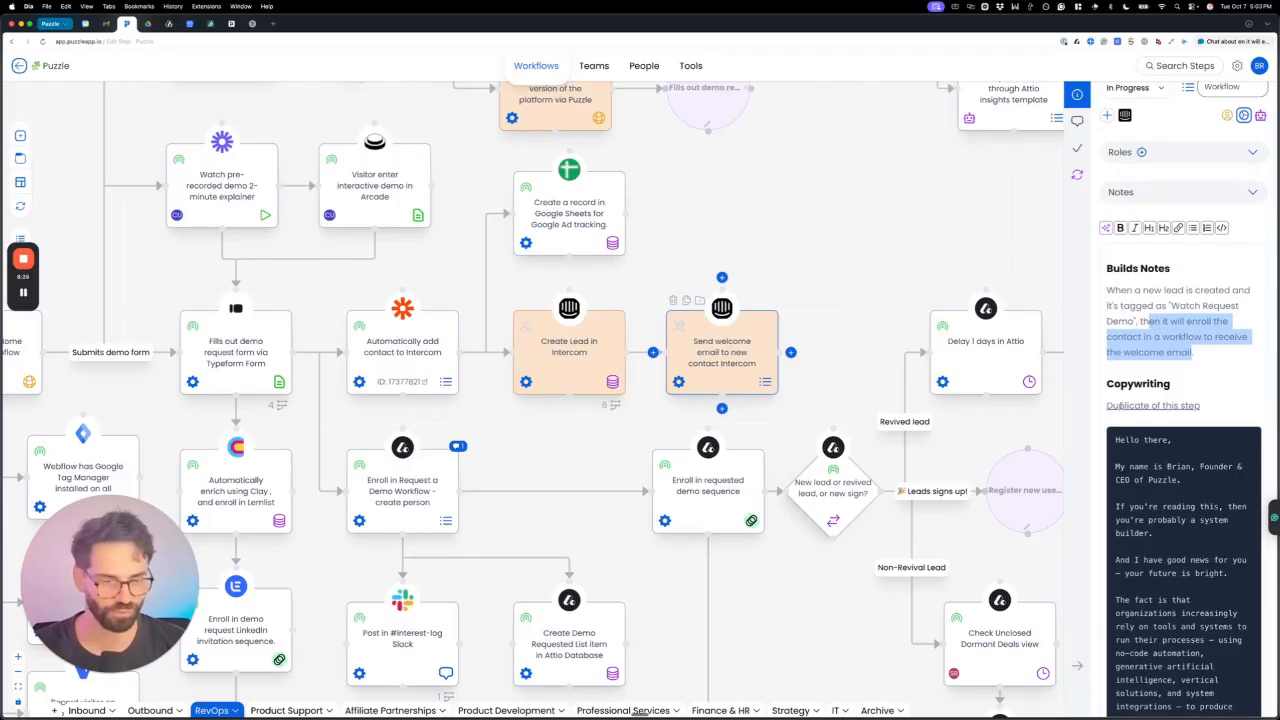
scroll(1151, 519, "down", 1)
scroll(1151, 519, "down", 3)
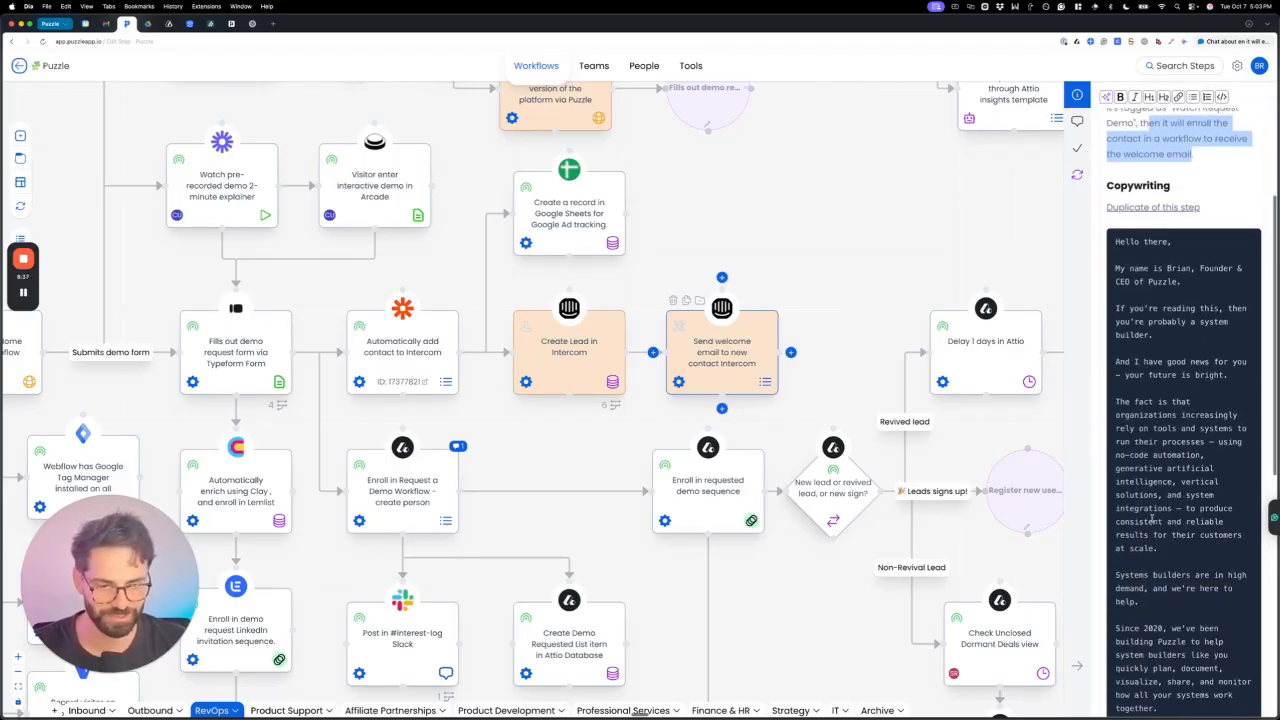
scroll(1151, 519, "up", 6)
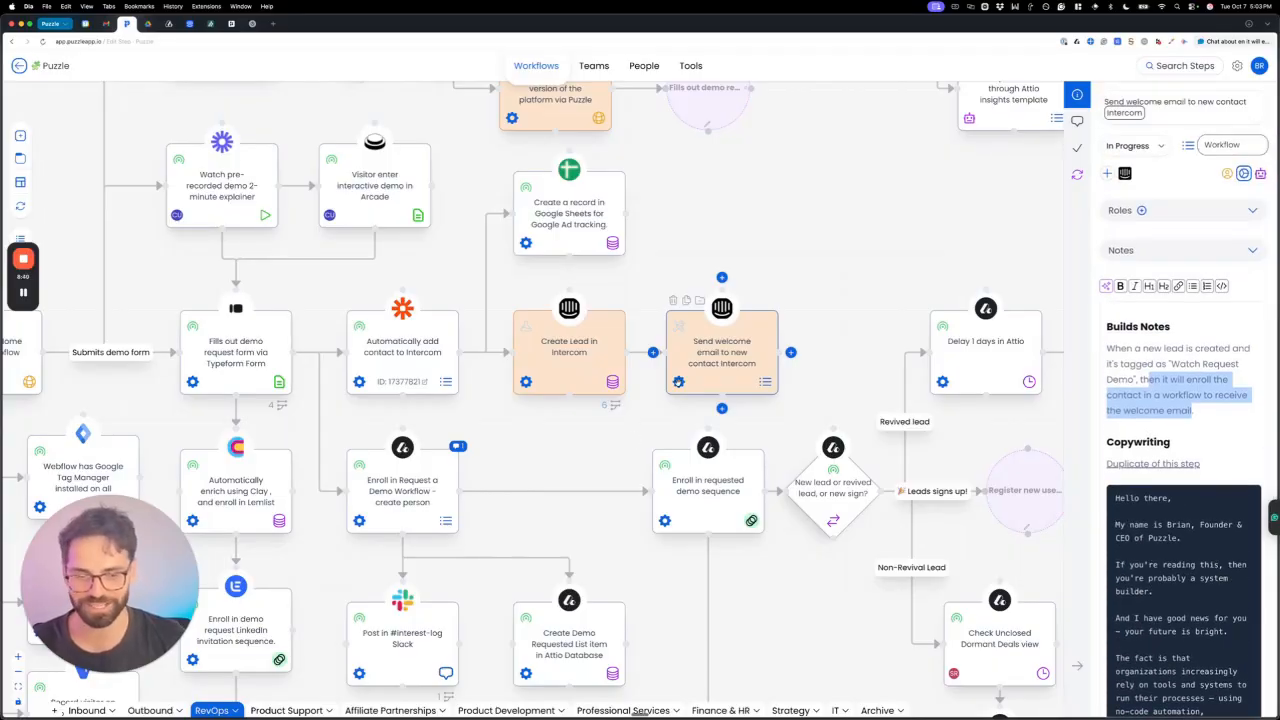
Deselect the welcome email step and view the surrounding Product Led Sales workflow with the notes templates beside it
scroll(683, 383, "down", 2)
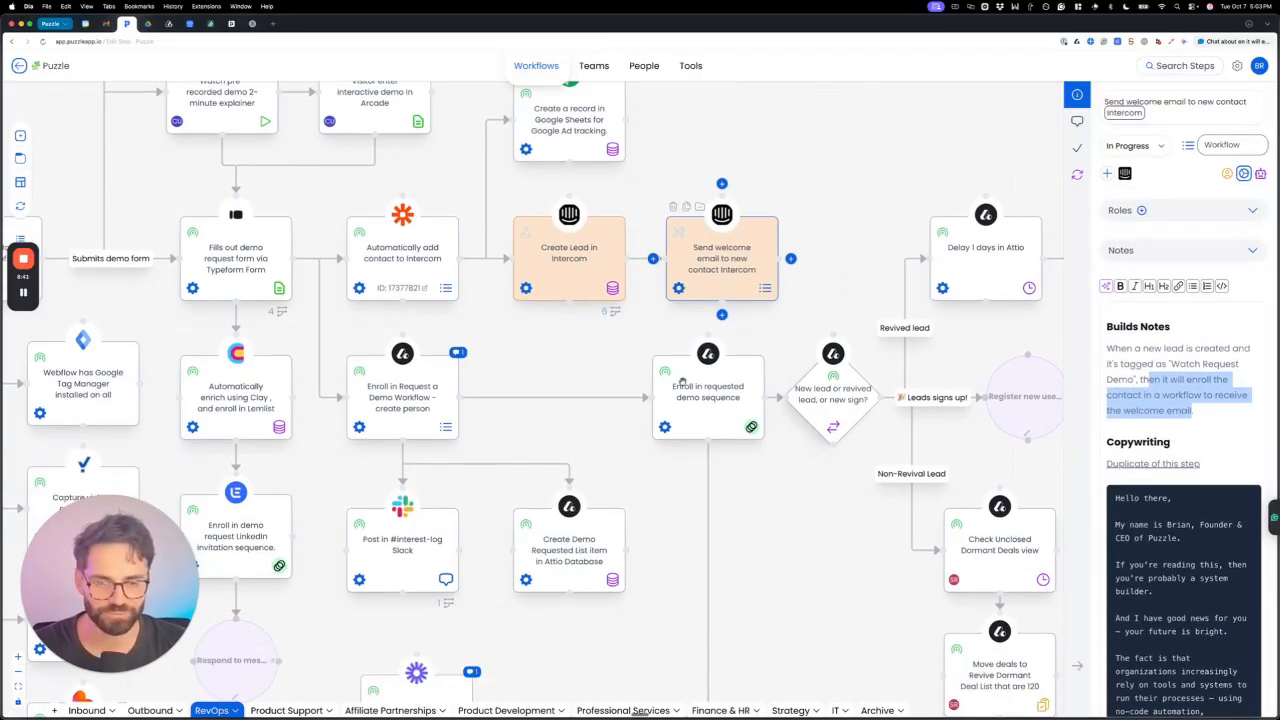
left_click(822, 272)
scroll(720, 266, "left", 5)
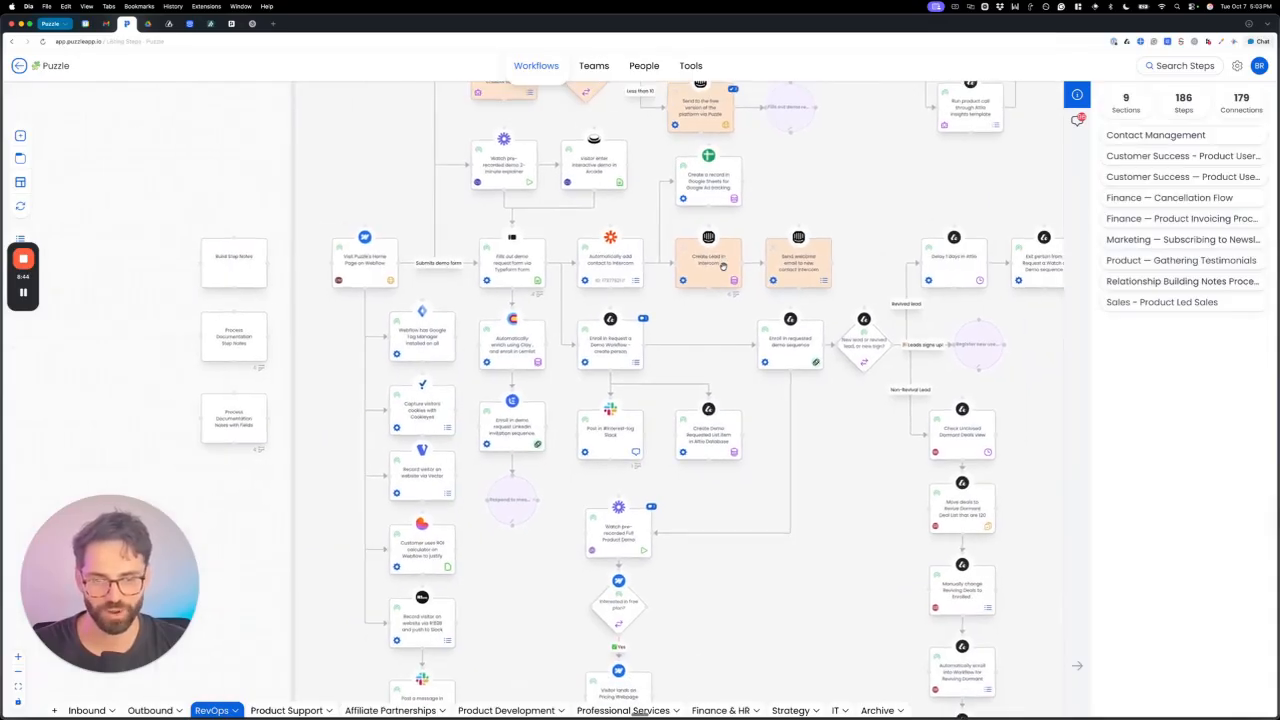
scroll(352, 294, "up", 2)
scroll(352, 294, "right", 1)
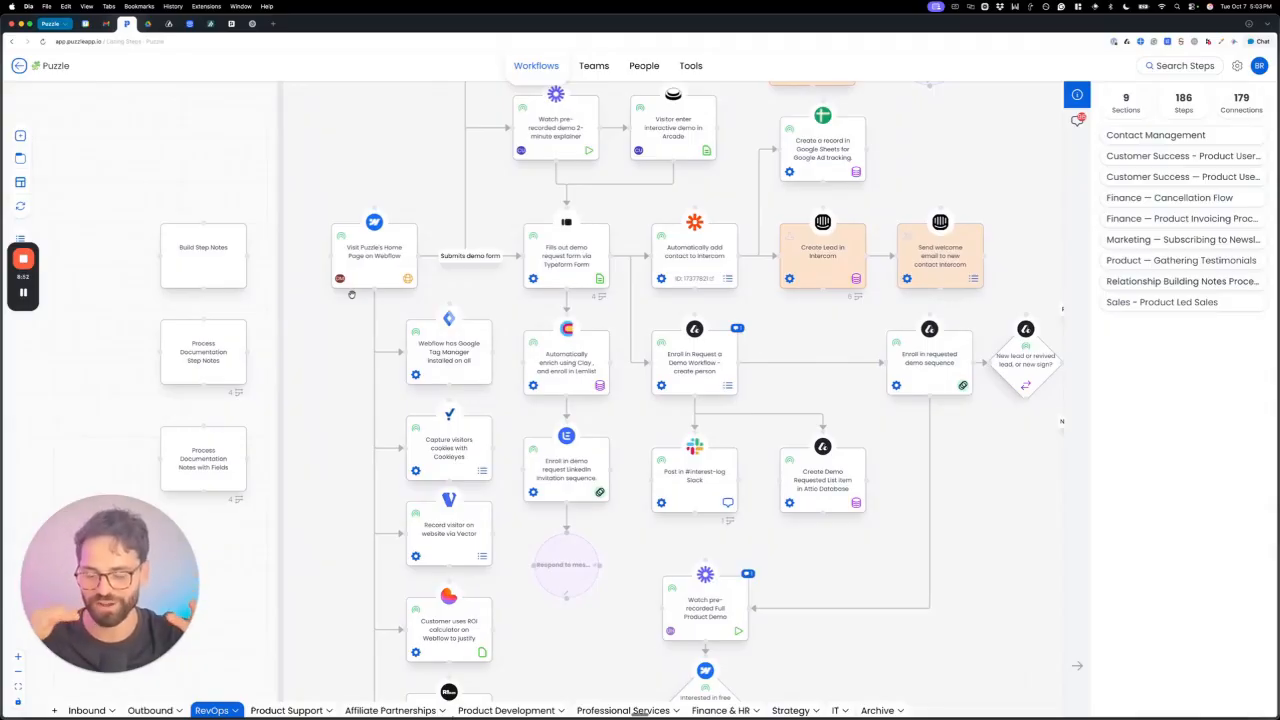
scroll(352, 294, "down", 5)
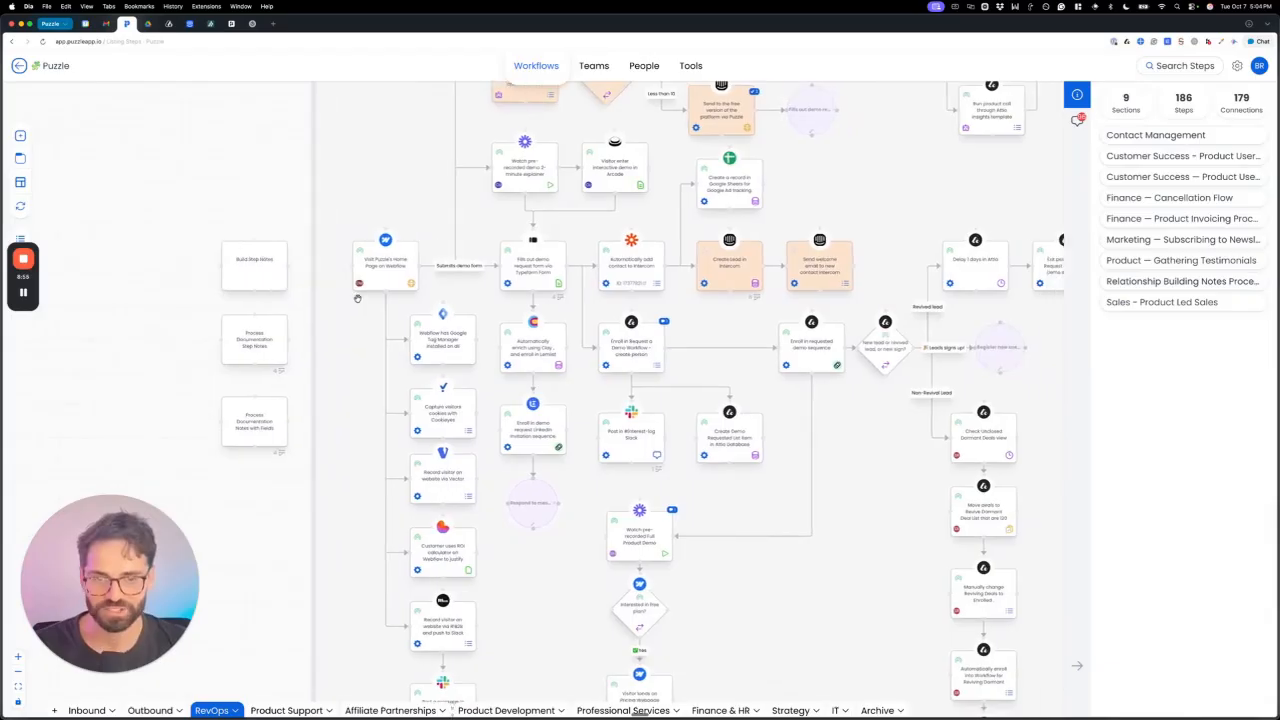